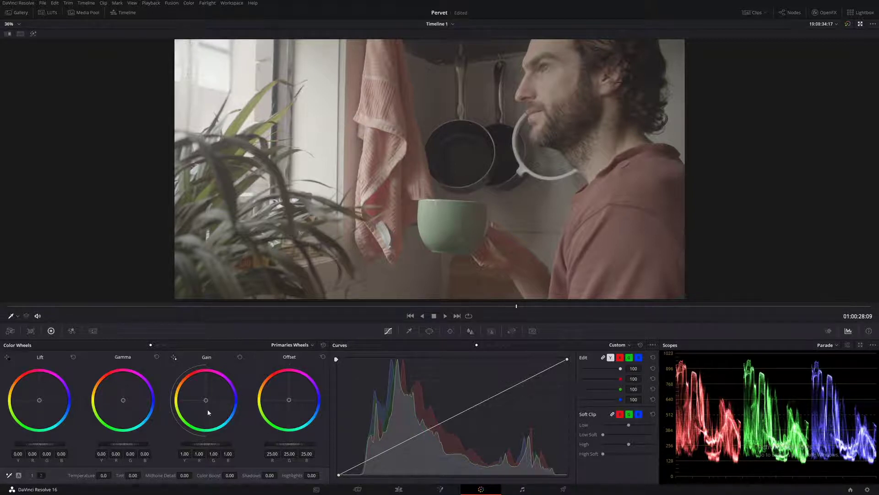
# Shift Gain slightly toward blue and lower the Lift and Gamma wheels a little.
pyautogui.moveTo(205, 403); pyautogui.dragTo(209, 403)
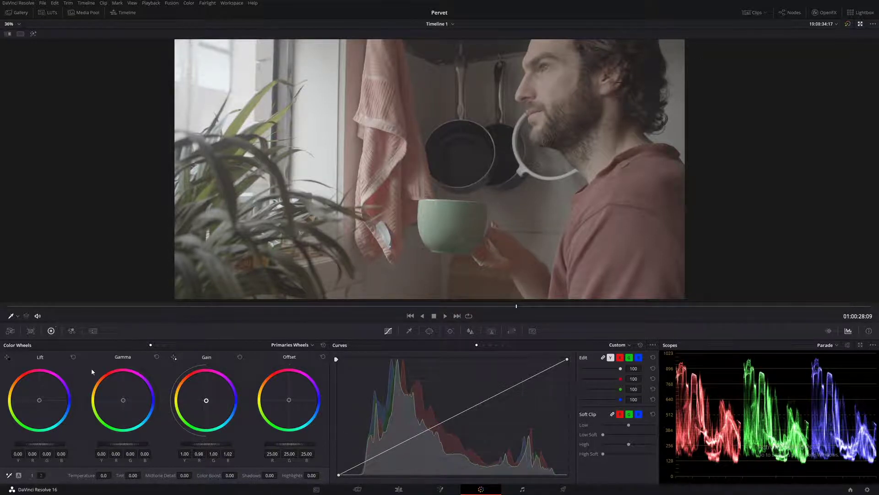
pyautogui.moveTo(37, 404); pyautogui.dragTo(39, 401)
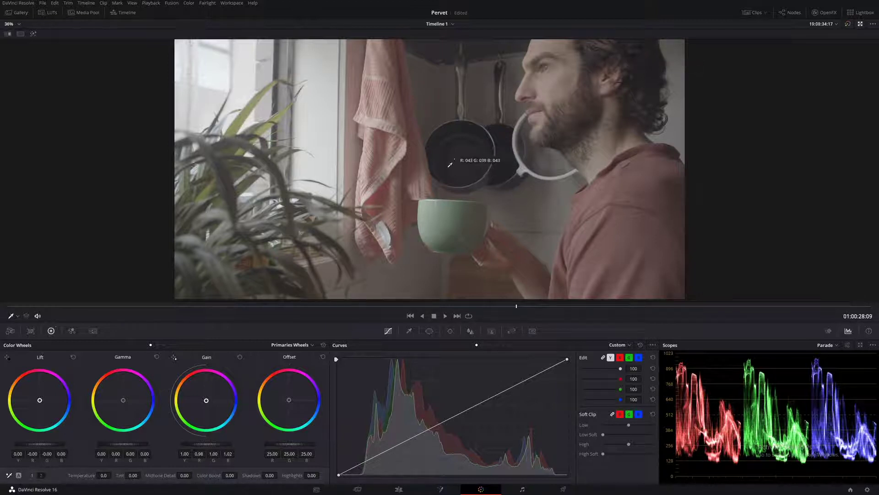
pyautogui.moveTo(52, 446); pyautogui.dragTo(47, 445)
pyautogui.moveTo(133, 443); pyautogui.dragTo(133, 444)
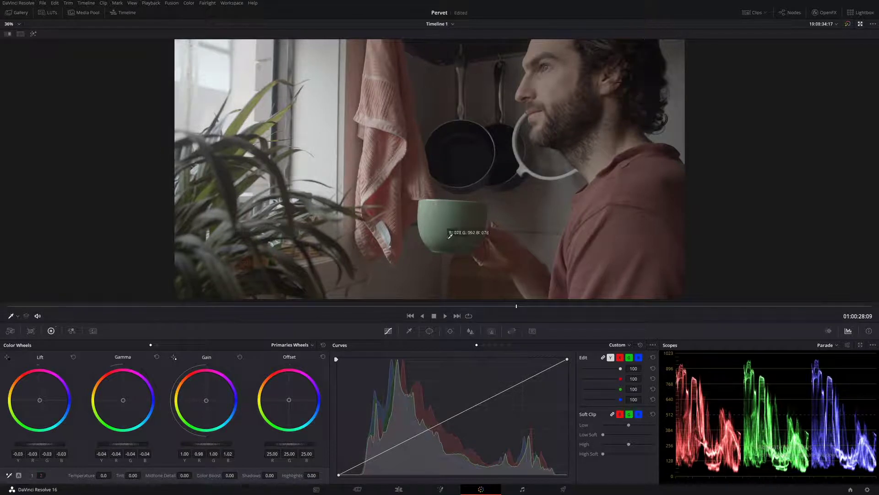
# Raise saturation to about 71 and contrast to about 1.14, then cool the midtones slightly.
pyautogui.click(32, 476)
pyautogui.moveTo(251, 475); pyautogui.dragTo(251, 475)
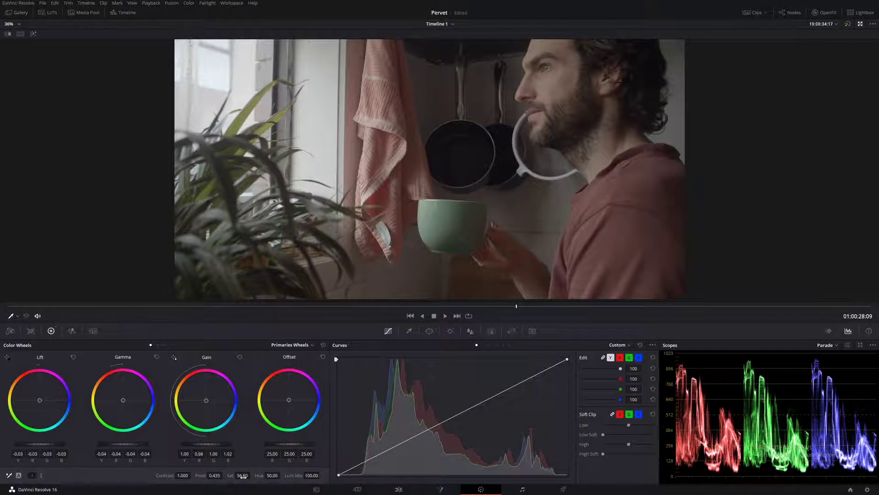
pyautogui.moveTo(252, 475); pyautogui.dragTo(252, 475)
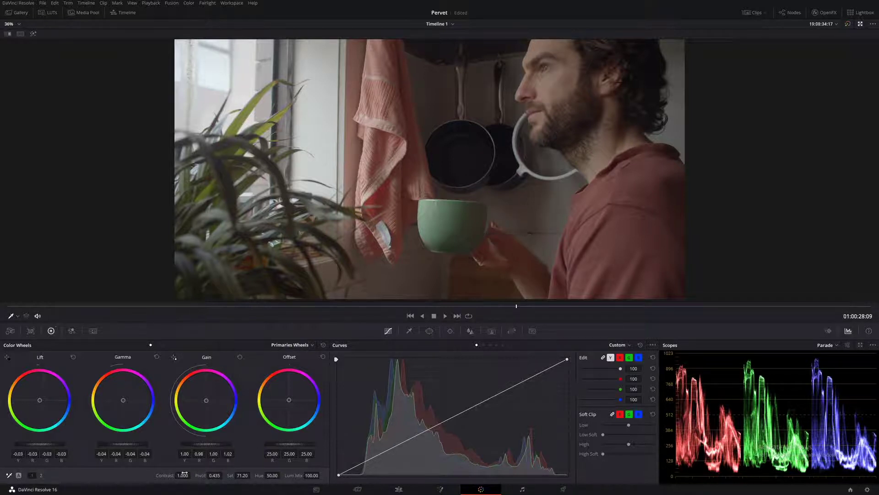
pyautogui.moveTo(184, 474); pyautogui.dragTo(192, 457)
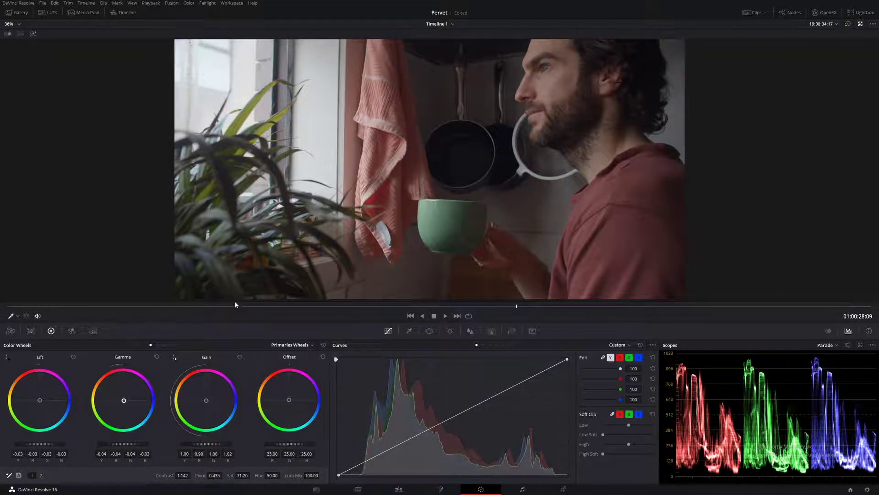
pyautogui.moveTo(124, 402); pyautogui.dragTo(126, 403)
pyautogui.hotkey('ctrl', 'f')
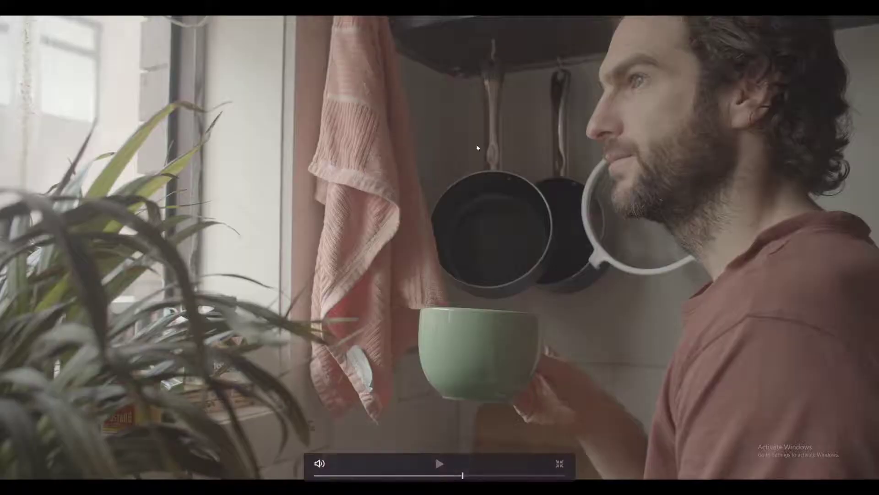
pyautogui.hotkey('shift', 'd')
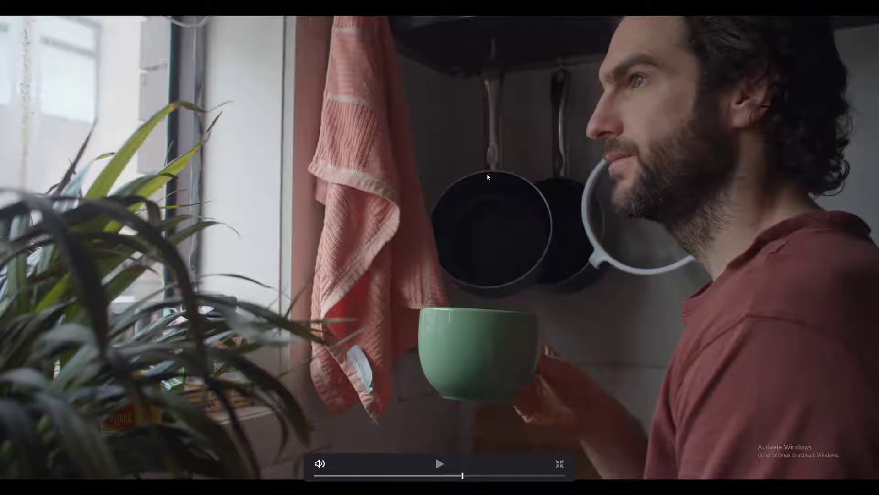
pyautogui.press('Escape')
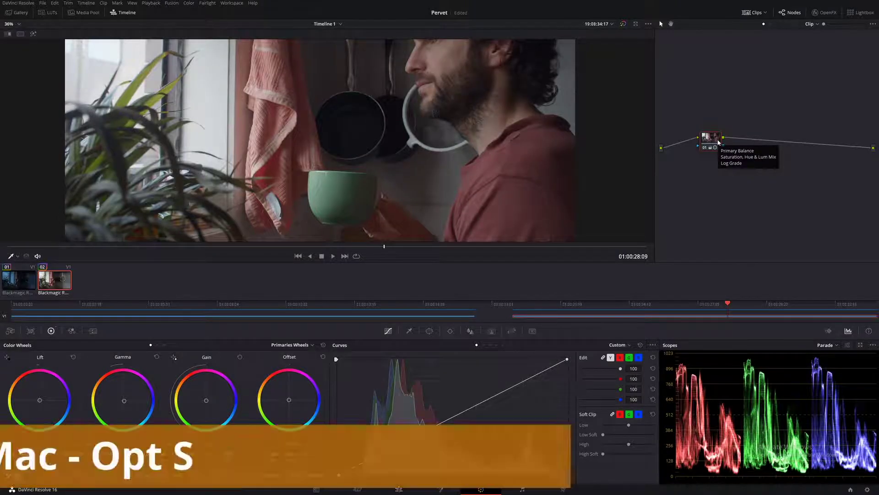
# Add a serial node after the primary grade and switch to the enhanced viewer.
pyautogui.hotkey('alt', 's')
pyautogui.hotkey('alt', 'f')
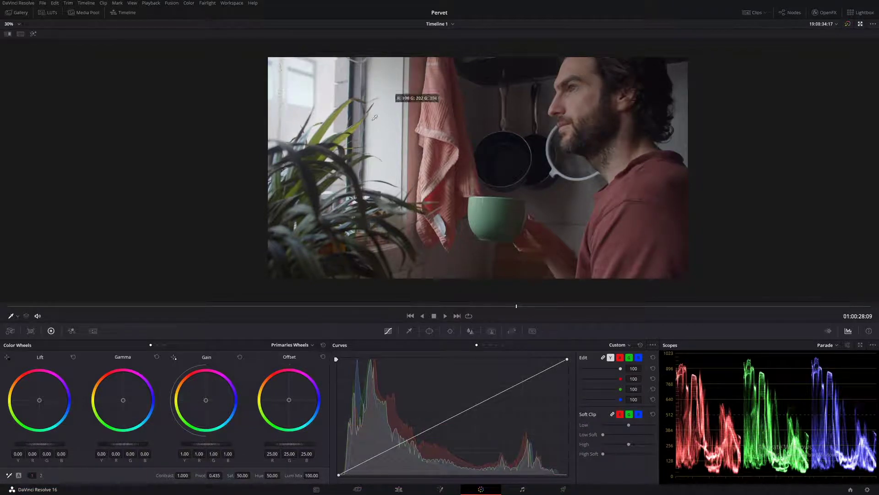
pyautogui.click(429, 330)
# Place an enlarged, feathered circle window over the upper-left window and plant.
pyautogui.click(345, 396)
pyautogui.moveTo(548, 251); pyautogui.dragTo(432, 234)
pyautogui.moveTo(436, 124); pyautogui.dragTo(468, 123)
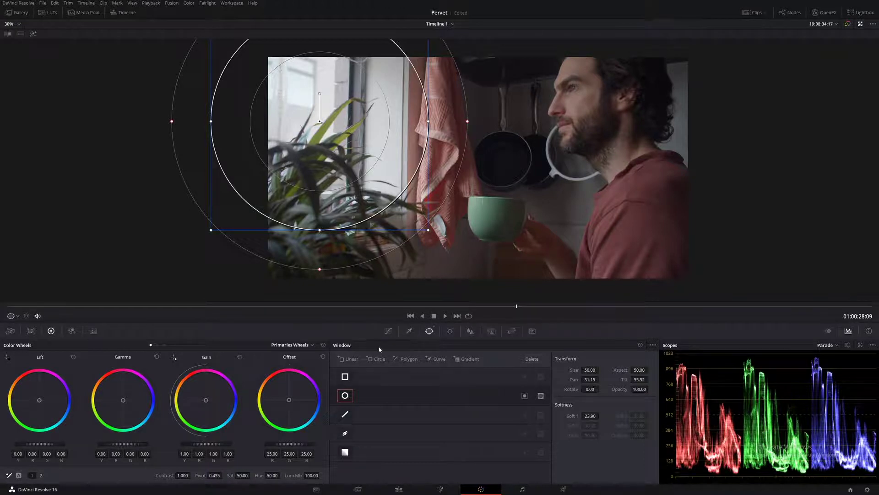
pyautogui.moveTo(222, 444); pyautogui.dragTo(192, 444)
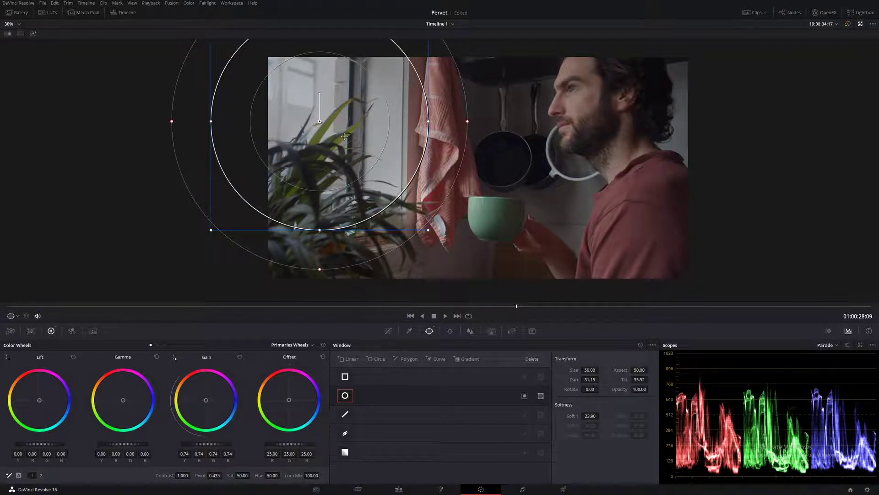
pyautogui.click(240, 356)
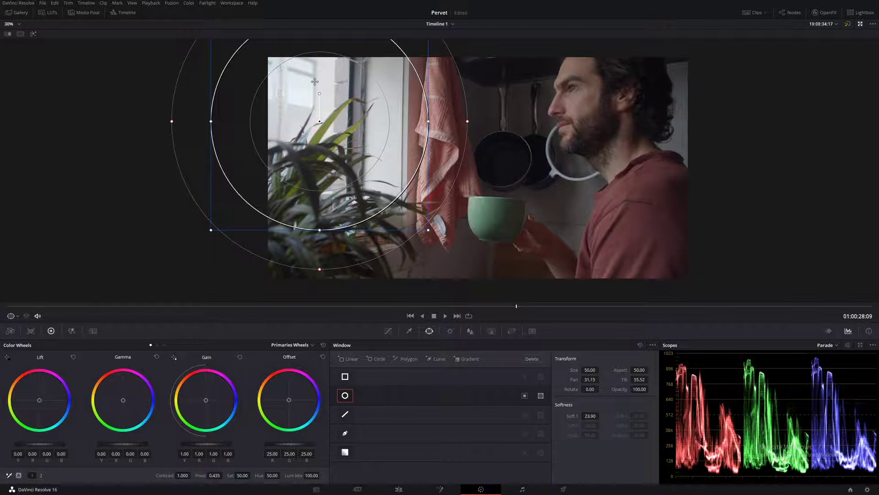
# Set the qualifier to key on luminance only, with hue and saturation disabled.
pyautogui.click(409, 331)
pyautogui.click(344, 358)
pyautogui.click(344, 395)
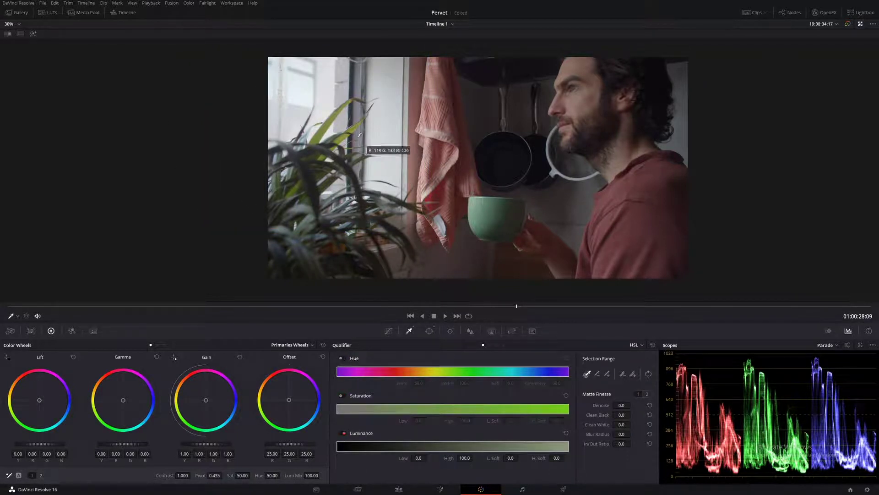
# Key the brightest highlights at luminance 67.3–100 with 24.2 softness, blur and clean-up.
pyautogui.moveTo(422, 458); pyautogui.dragTo(432, 457)
pyautogui.hotkey('shift', 'h')
pyautogui.click(132, 3)
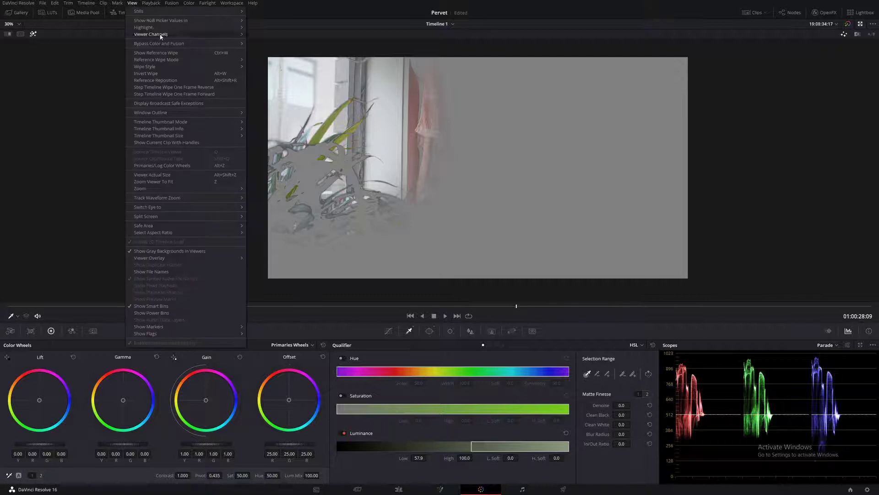
pyautogui.moveTo(183, 27)
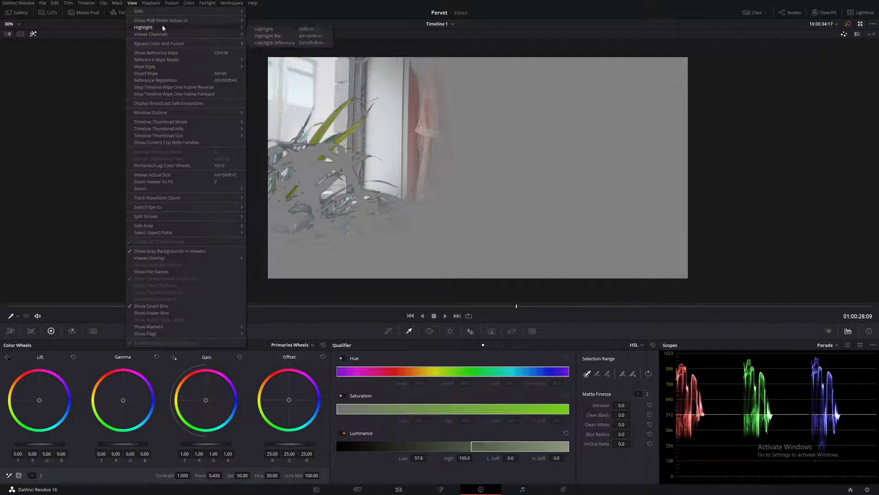
pyautogui.click(719, 118)
pyautogui.moveTo(416, 458); pyautogui.dragTo(429, 458)
pyautogui.moveTo(516, 461); pyautogui.dragTo(557, 433)
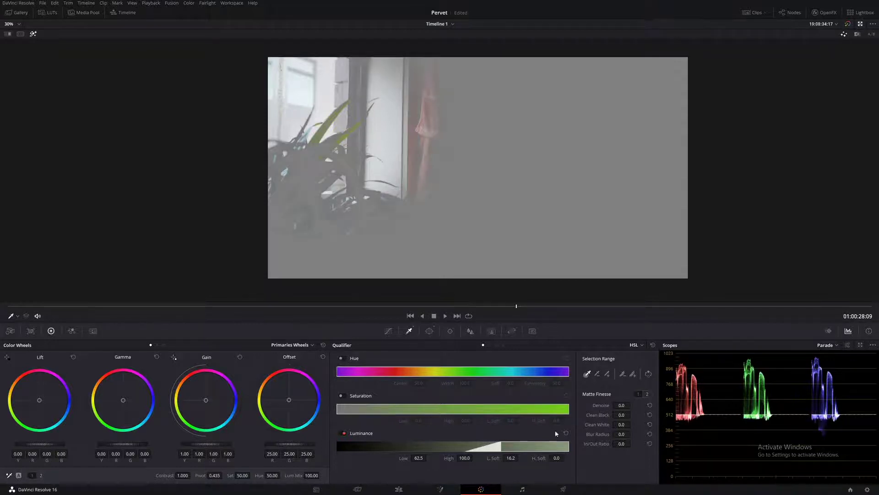
pyautogui.moveTo(621, 434); pyautogui.dragTo(642, 424)
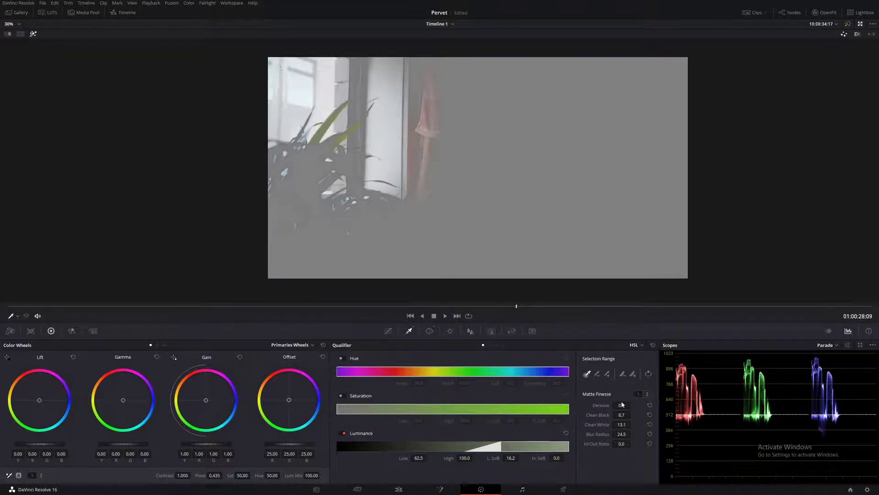
pyautogui.moveTo(418, 458); pyautogui.dragTo(424, 458)
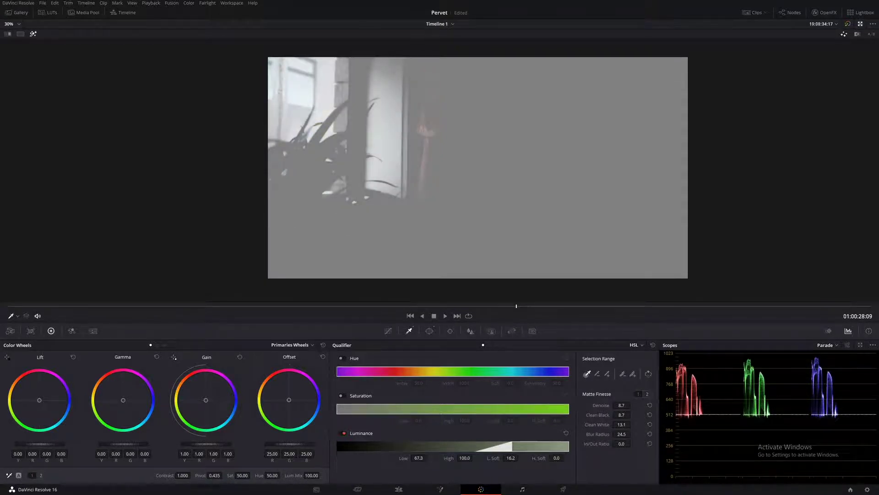
pyautogui.moveTo(511, 458); pyautogui.dragTo(520, 458)
pyautogui.hotkey('shift', 'h')
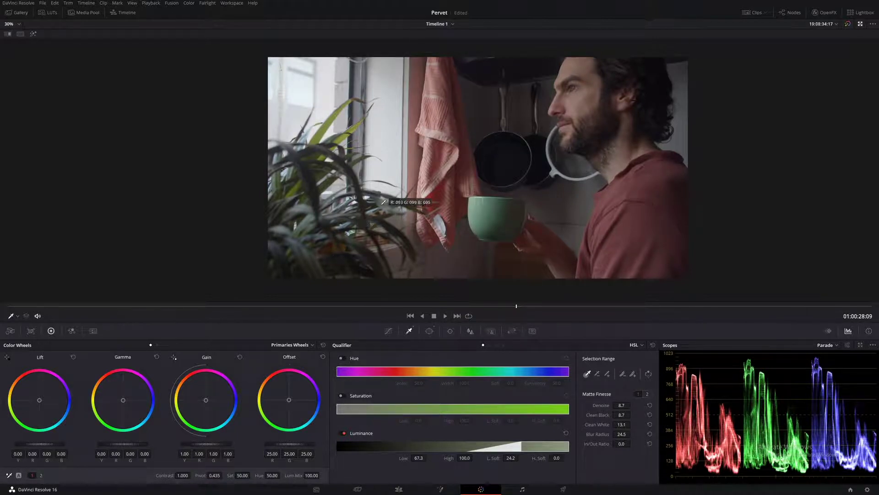
# Darken the keyed highlights with Gain 0.90 and Gamma -0.03.
pyautogui.moveTo(194, 445); pyautogui.dragTo(184, 444)
pyautogui.moveTo(122, 445); pyautogui.dragTo(117, 444)
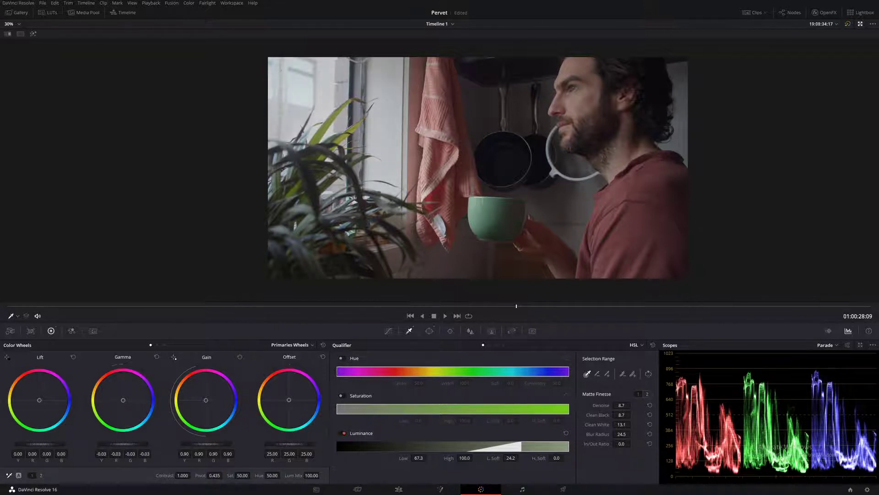
pyautogui.moveTo(222, 445); pyautogui.dragTo(219, 444)
# Review the graded kitchen shot full screen, then return to the Color page.
pyautogui.hotkey('ctrl', 'f')
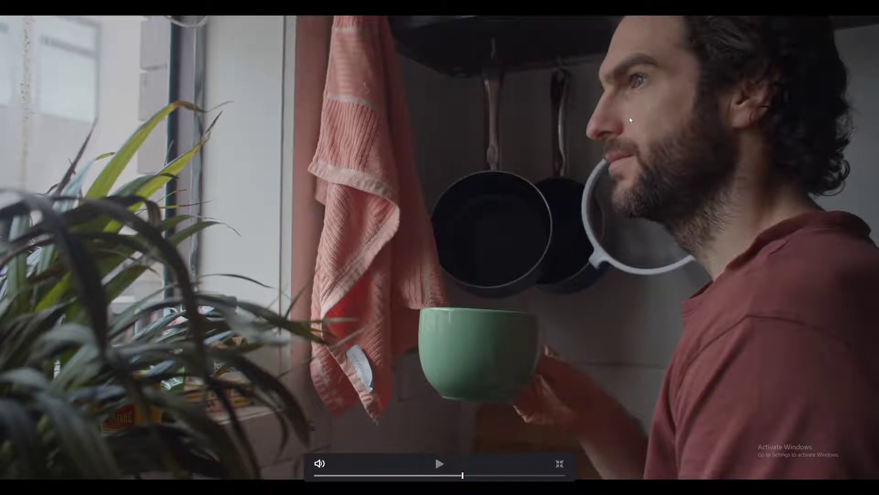
pyautogui.press('Escape')
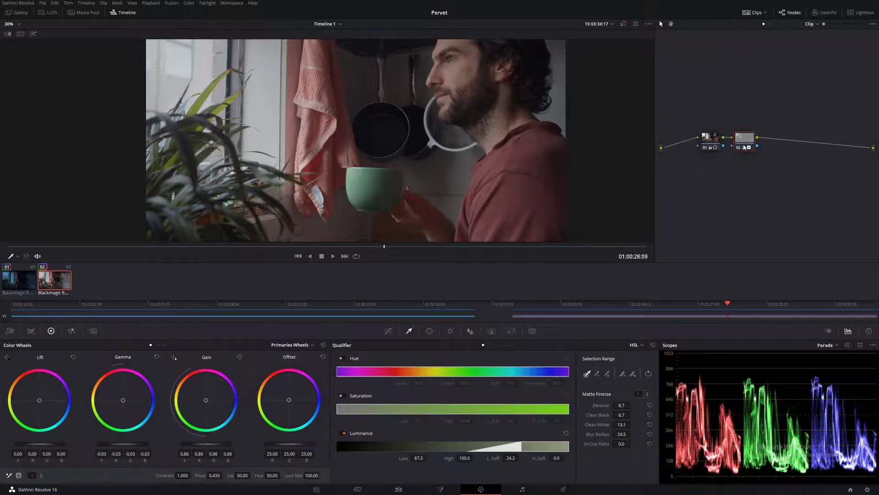
# Add parallel nodes 04–07, clean up the node graph and space the nodes evenly.
pyautogui.hotkey('alt', 'p')
pyautogui.rightClick(703, 59)
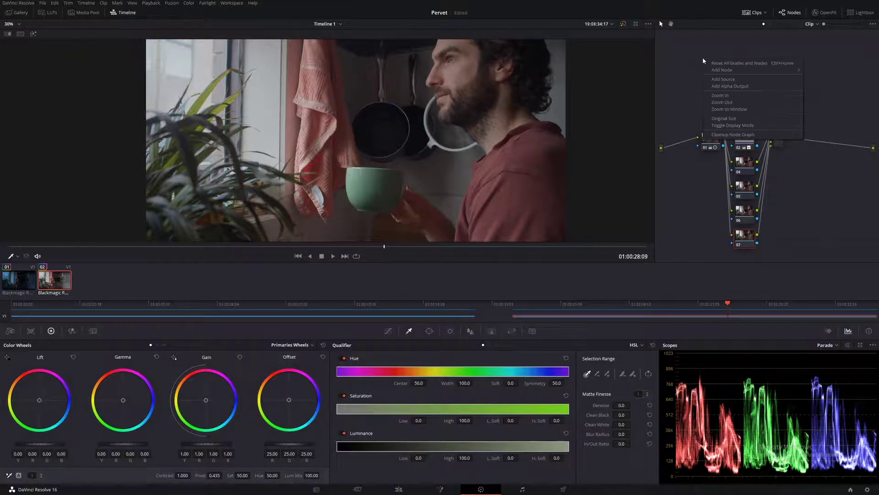
pyautogui.click(731, 135)
pyautogui.moveTo(767, 201); pyautogui.dragTo(766, 229)
pyautogui.moveTo(767, 175); pyautogui.dragTo(767, 185)
pyautogui.moveTo(767, 148); pyautogui.dragTo(767, 161)
pyautogui.moveTo(769, 94); pyautogui.dragTo(766, 64)
pyautogui.moveTo(768, 121); pyautogui.dragTo(762, 103)
pyautogui.moveTo(767, 160); pyautogui.dragTo(761, 146)
pyautogui.moveTo(767, 241); pyautogui.dragTo(768, 246)
pyautogui.moveTo(768, 193); pyautogui.dragTo(764, 199)
pyautogui.moveTo(756, 151); pyautogui.dragTo(761, 153)
pyautogui.moveTo(763, 110); pyautogui.dragTo(768, 111)
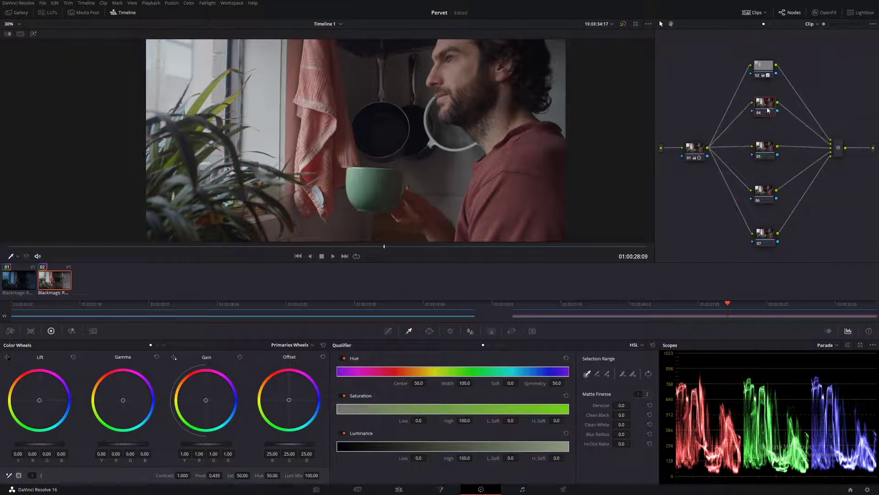
# Label node 04 'Skin' and enlarge the viewer.
pyautogui.rightClick(767, 110)
pyautogui.click(780, 123)
pyautogui.press('Return')
pyautogui.hotkey('alt', 'f')
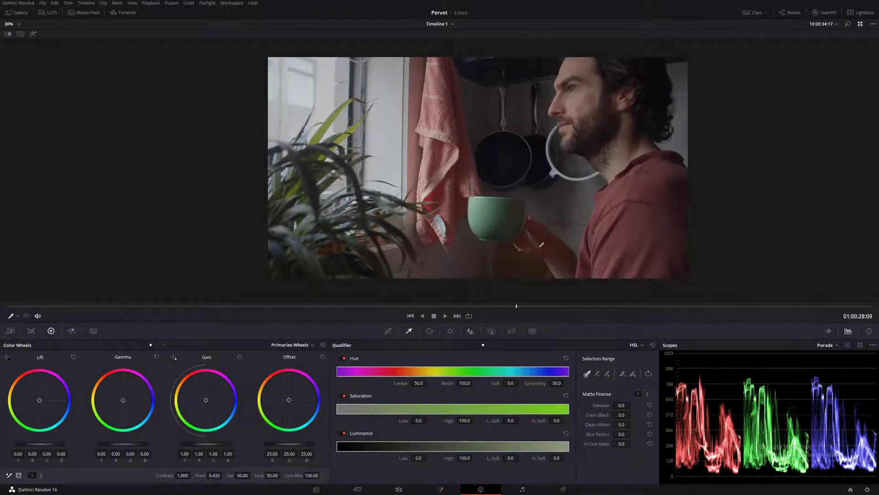
pyautogui.moveTo(568, 213); pyautogui.dragTo(490, 244)
# Sample the face skin tones and narrow the luminance, saturation and hue ranges.
pyautogui.moveTo(506, 138); pyautogui.dragTo(504, 149)
pyautogui.moveTo(516, 236); pyautogui.dragTo(479, 209)
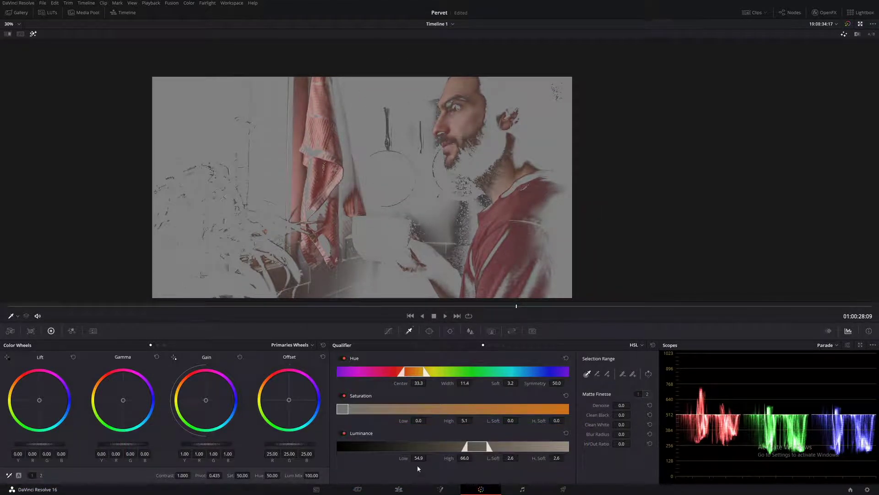
pyautogui.moveTo(419, 457); pyautogui.dragTo(428, 457)
pyautogui.moveTo(418, 421); pyautogui.dragTo(428, 420)
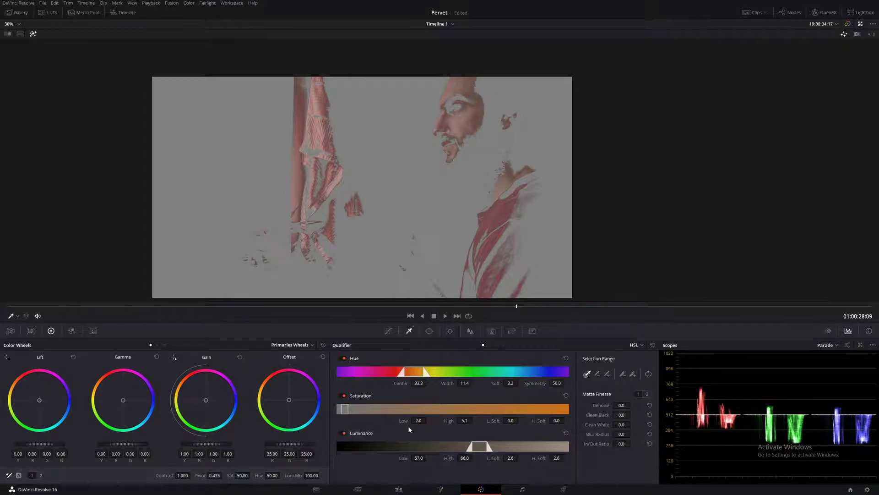
pyautogui.moveTo(465, 383); pyautogui.dragTo(455, 383)
# Soften the skin key's edges to hue softness 7.7 with Clean White 1.9.
pyautogui.moveTo(622, 424); pyautogui.dragTo(630, 424)
pyautogui.moveTo(510, 383); pyautogui.dragTo(517, 383)
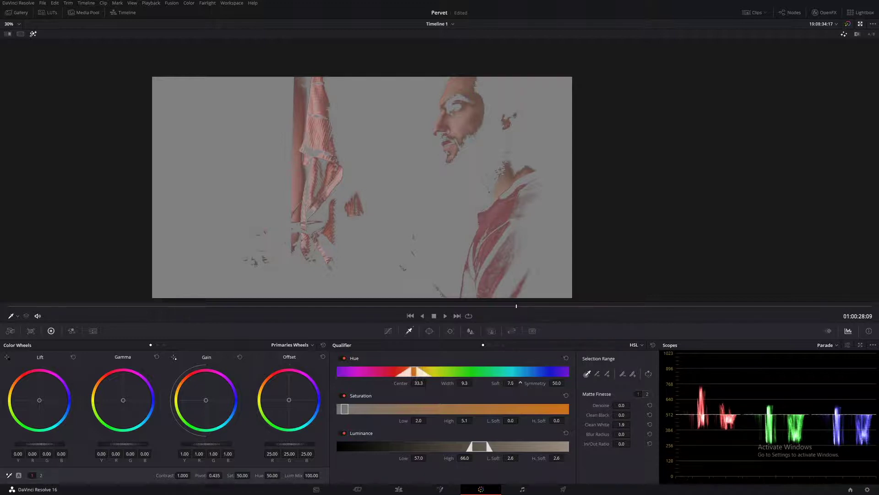
pyautogui.moveTo(511, 422); pyautogui.dragTo(520, 420)
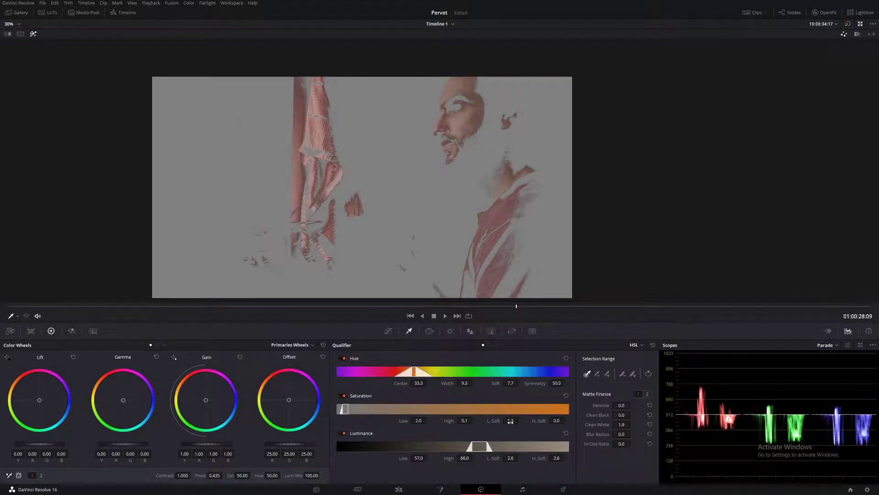
pyautogui.moveTo(506, 458); pyautogui.dragTo(520, 457)
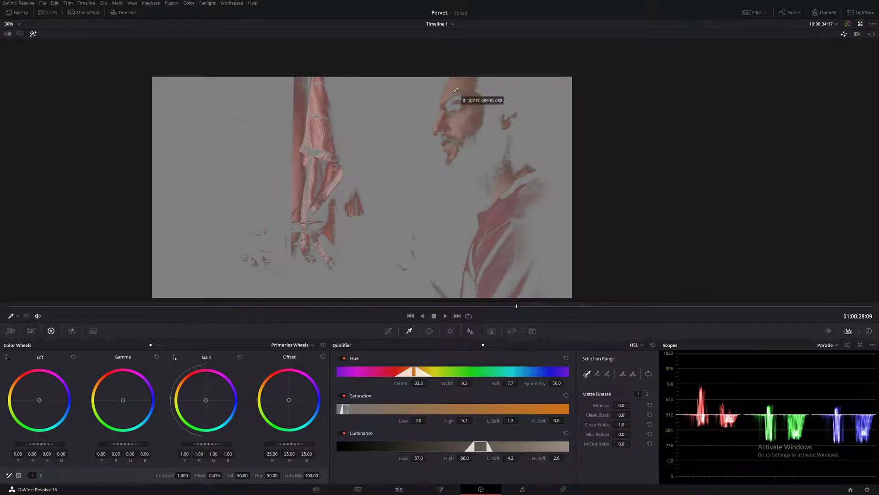
pyautogui.moveTo(557, 458); pyautogui.dragTo(570, 457)
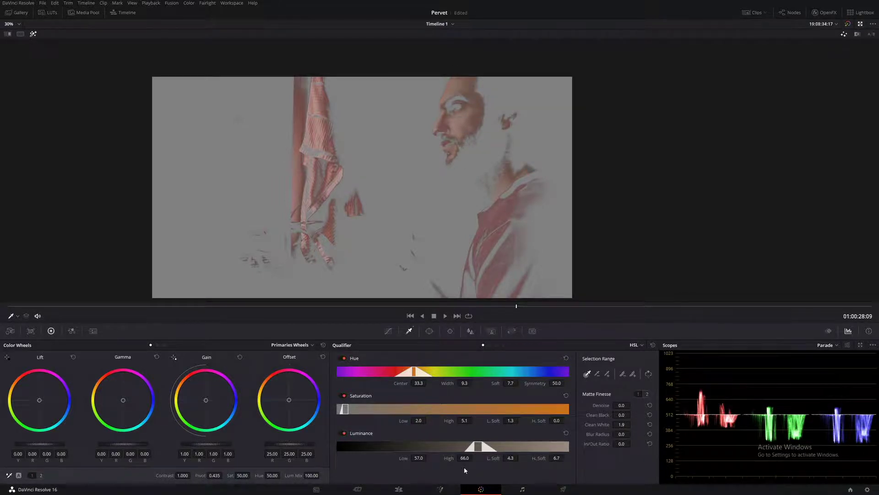
pyautogui.click(430, 331)
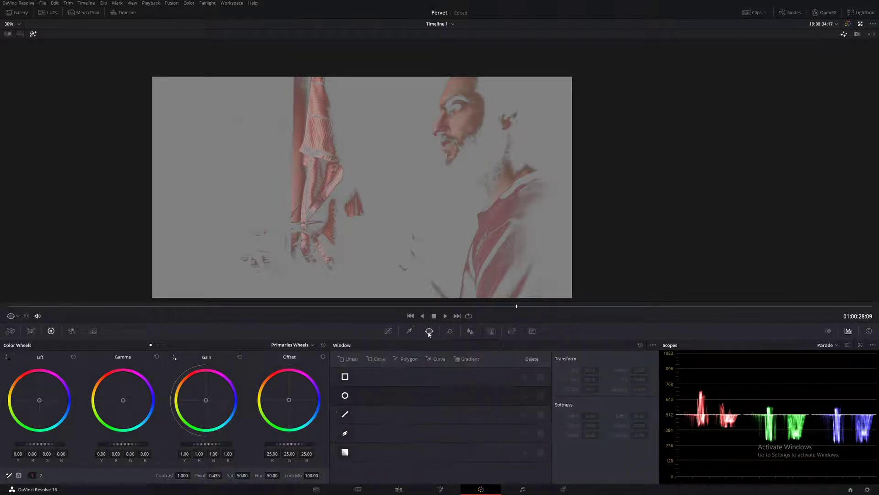
# Fit a circle window over the face, rotated -21.95 with softness 17.11.
pyautogui.click(345, 395)
pyautogui.moveTo(398, 247); pyautogui.dragTo(473, 216)
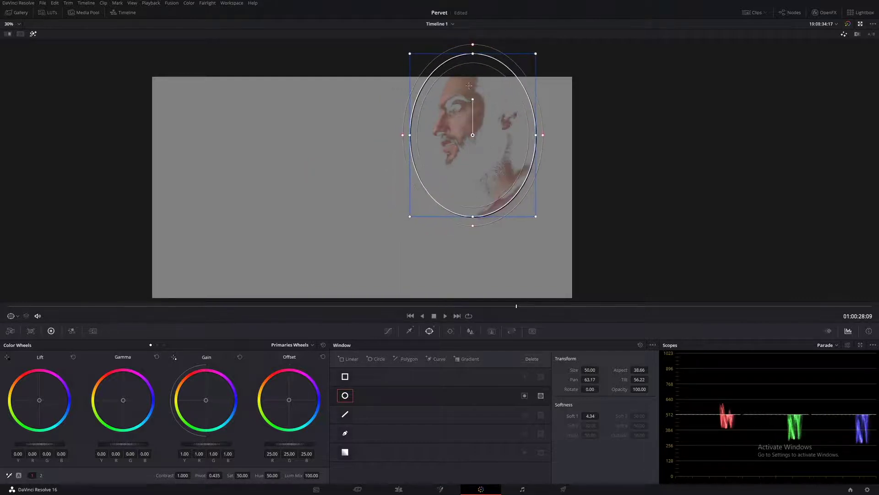
pyautogui.moveTo(470, 100); pyautogui.dragTo(459, 102)
pyautogui.moveTo(543, 109); pyautogui.dragTo(545, 107)
pyautogui.moveTo(503, 211)
pyautogui.mouseDown()
pyautogui.moveTo(500, 198)
pyautogui.moveTo(500, 209)
pyautogui.mouseUp()
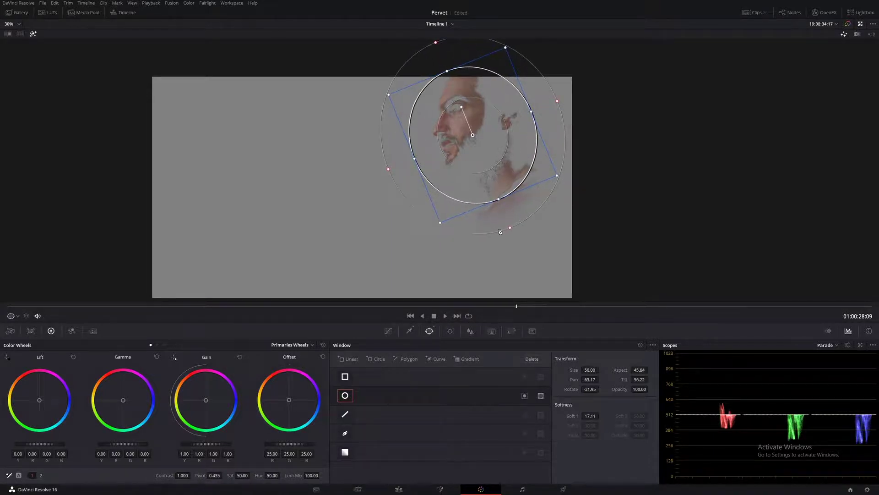
pyautogui.scroll(1, 494, 236)
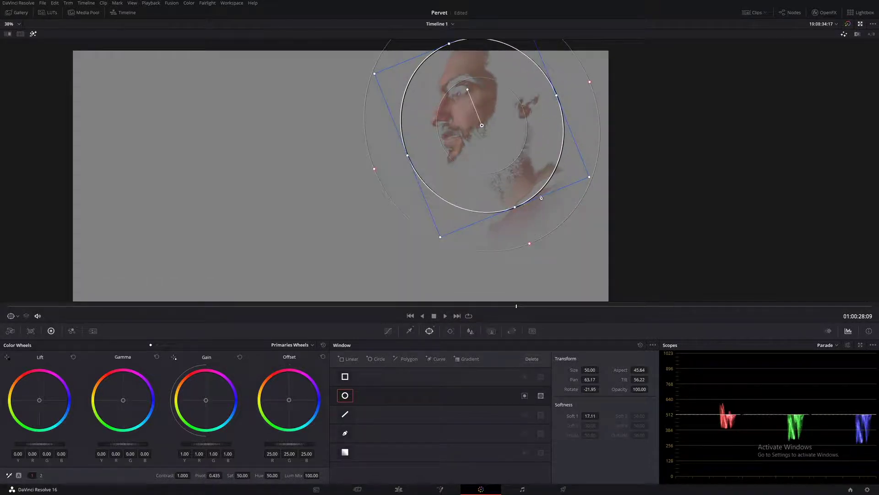
pyautogui.click(410, 331)
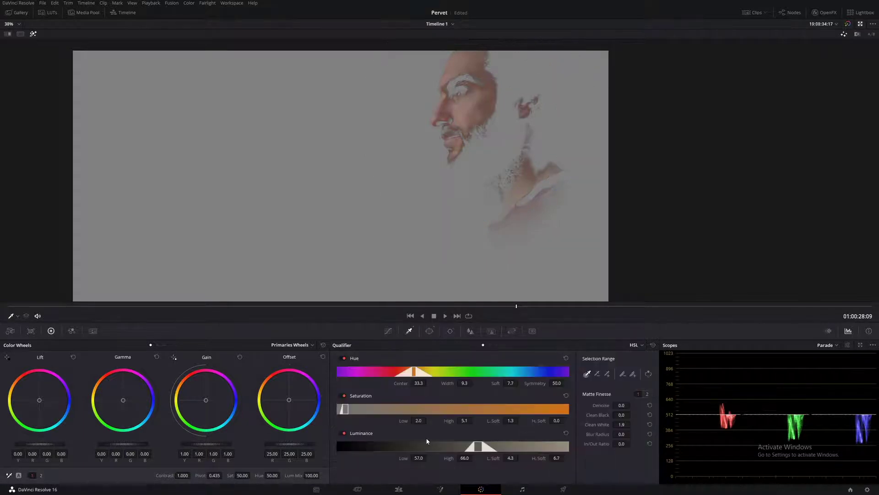
# Refine the skin key's luminance, saturation and hue ranges and denoise the matte to 20.4.
pyautogui.moveTo(418, 456); pyautogui.dragTo(416, 457)
pyautogui.moveTo(423, 420); pyautogui.dragTo(428, 420)
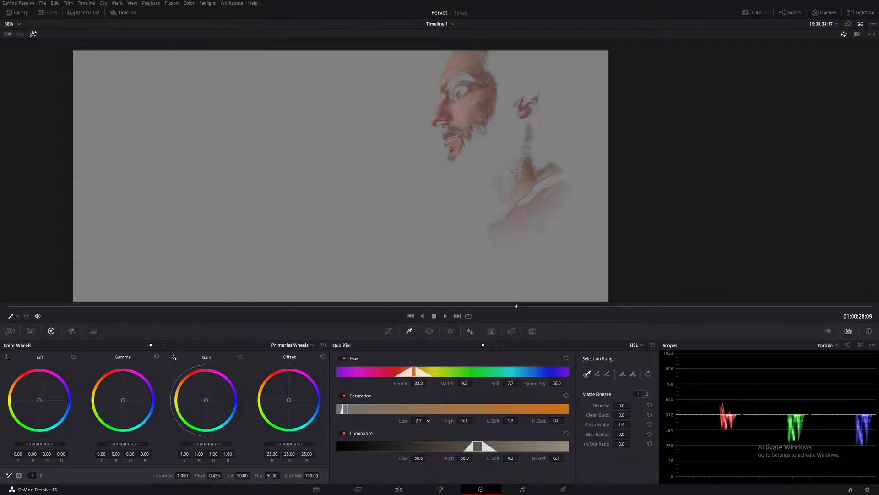
pyautogui.moveTo(509, 421); pyautogui.dragTo(515, 420)
pyautogui.moveTo(465, 384); pyautogui.dragTo(467, 384)
pyautogui.moveTo(622, 414); pyautogui.dragTo(634, 433)
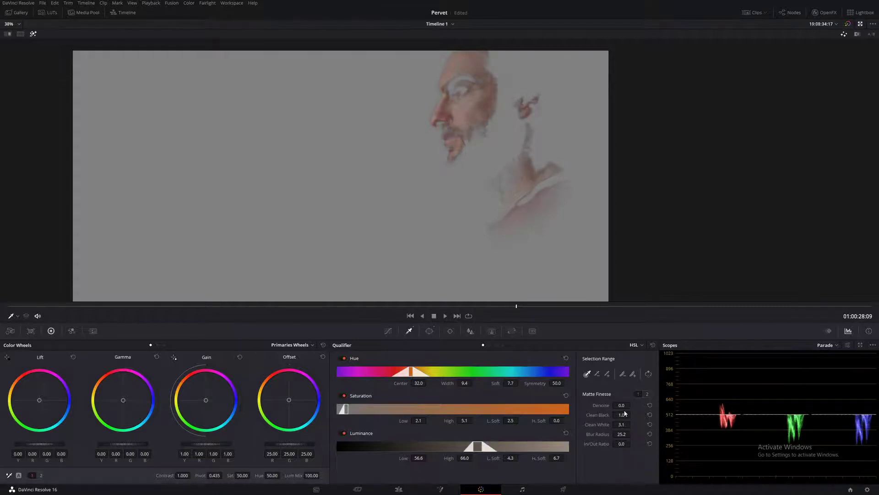
pyautogui.moveTo(633, 405); pyautogui.dragTo(633, 405)
pyautogui.moveTo(419, 421); pyautogui.dragTo(414, 420)
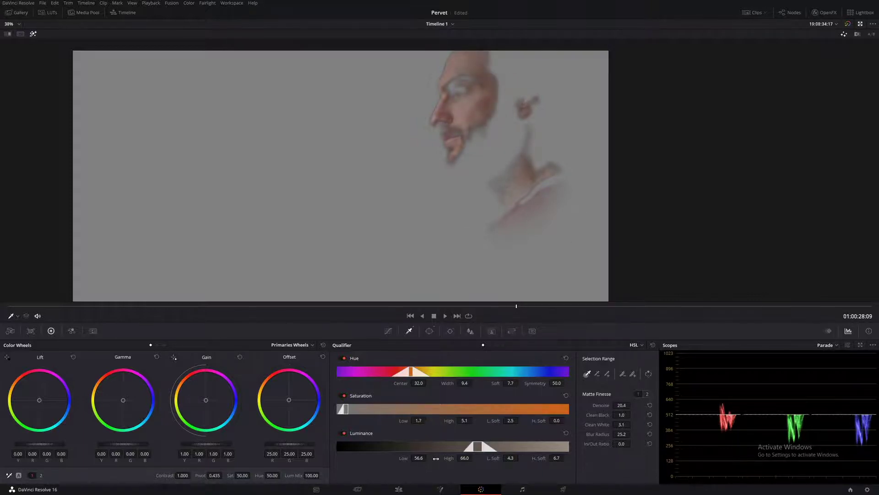
# Move the oval window further over the face and stretch it slightly upward.
pyautogui.click(429, 331)
pyautogui.moveTo(505, 242); pyautogui.dragTo(547, 242)
pyautogui.moveTo(516, 196); pyautogui.dragTo(518, 181)
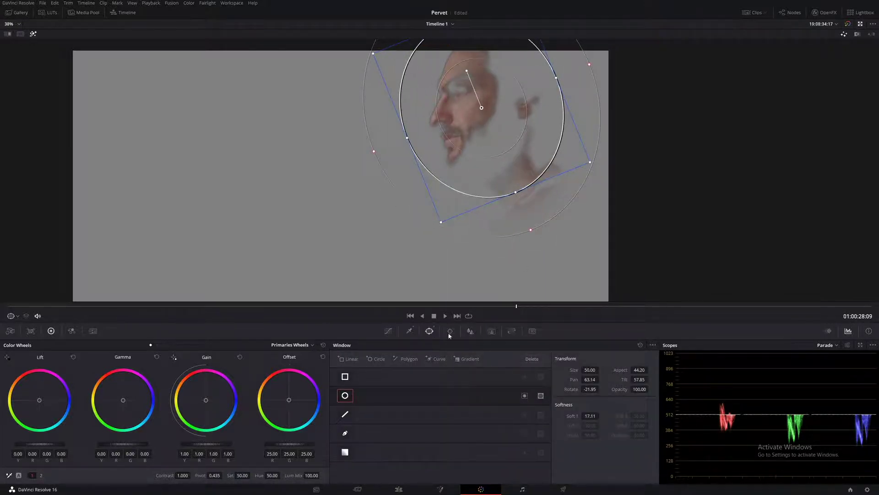
pyautogui.click(410, 330)
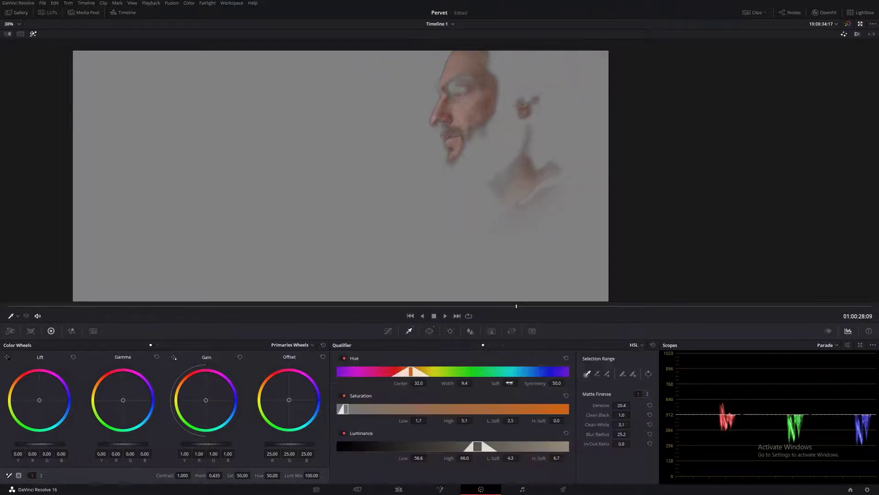
# Set hue width 11.2, saturation high 4.7, luminance low 56.1, blur 25.6 and Clean White 14.6.
pyautogui.moveTo(510, 383); pyautogui.dragTo(520, 382)
pyautogui.moveTo(464, 383); pyautogui.dragTo(475, 383)
pyautogui.moveTo(465, 421); pyautogui.dragTo(460, 421)
pyautogui.moveTo(420, 458); pyautogui.dragTo(428, 457)
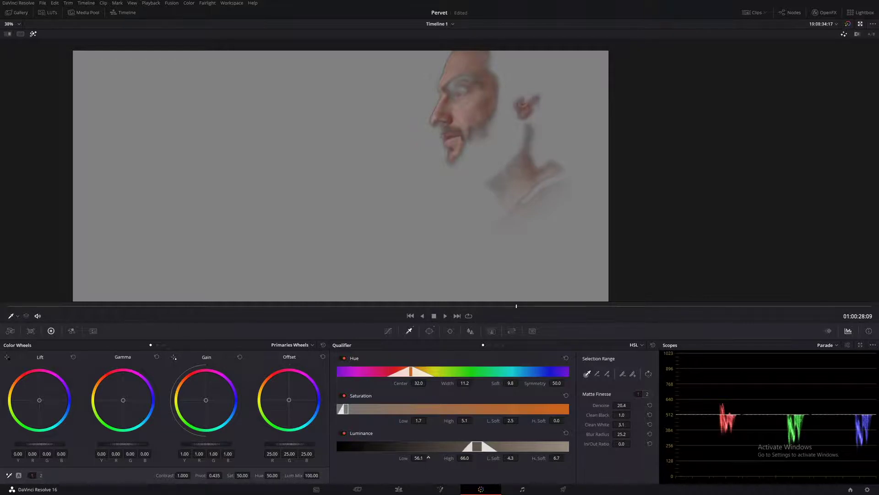
pyautogui.moveTo(619, 435); pyautogui.dragTo(618, 415)
pyautogui.hotkey('shift', 'h')
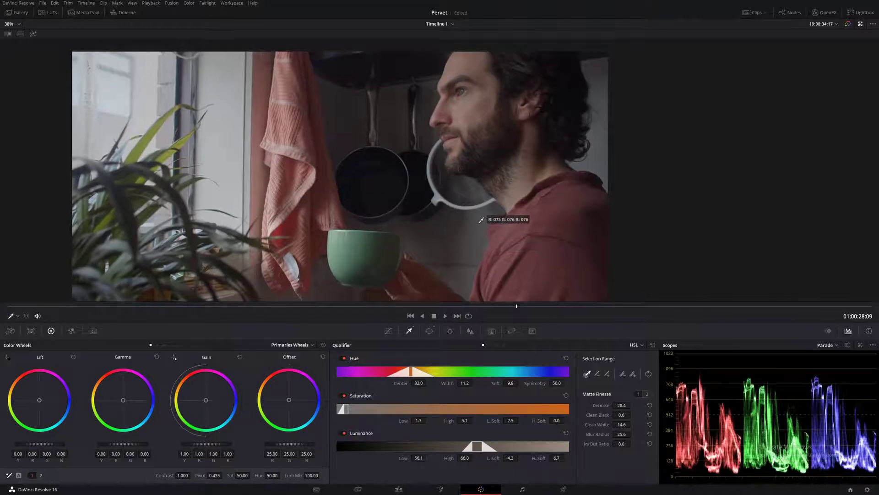
pyautogui.moveTo(478, 218); pyautogui.dragTo(445, 241)
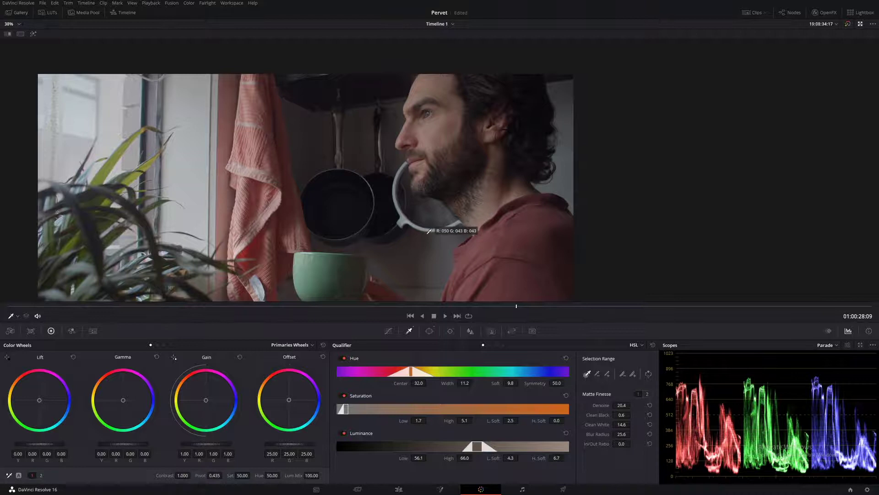
pyautogui.moveTo(444, 215); pyautogui.dragTo(468, 166)
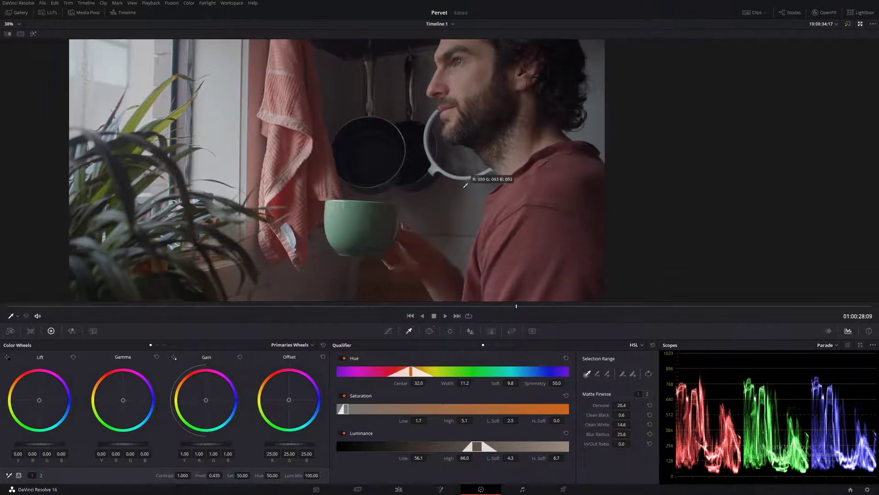
pyautogui.scroll(-1, 428, 187)
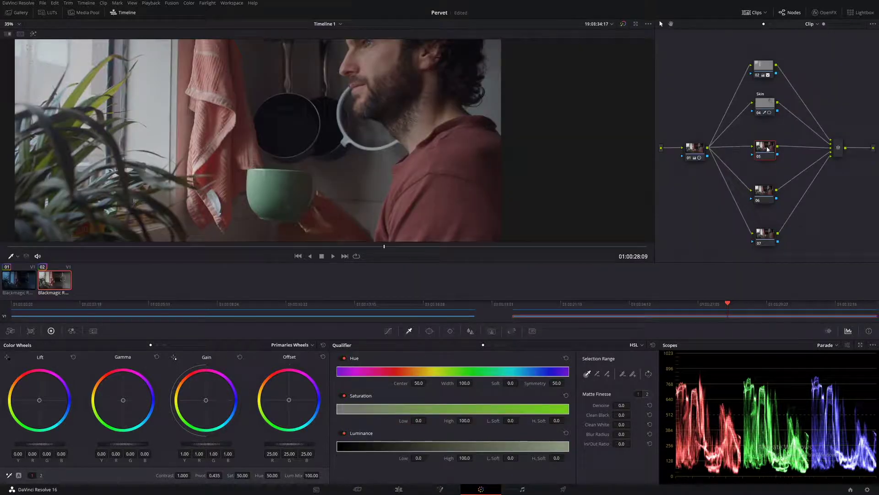
pyautogui.rightClick(767, 149)
# Label node 05 'Look' and switch to the enhanced viewer.
pyautogui.click(780, 159)
pyautogui.press('Return')
pyautogui.hotkey('alt', 'f')
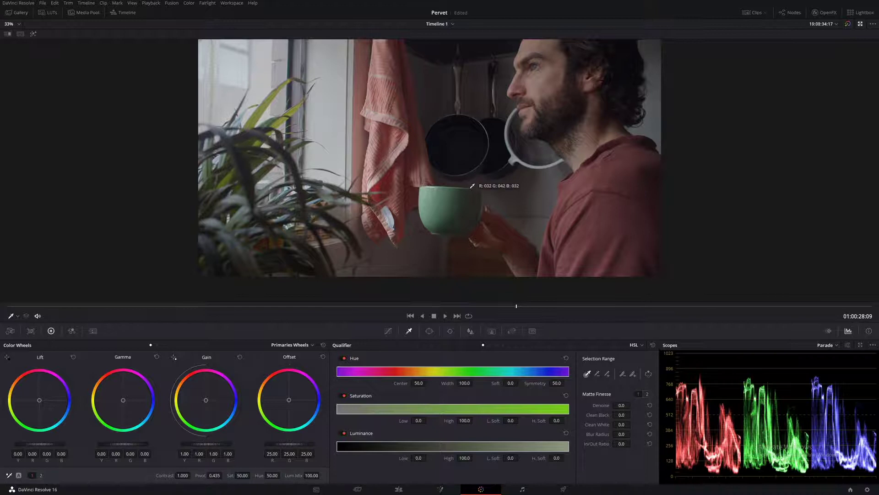
pyautogui.scroll(-1, 469, 179)
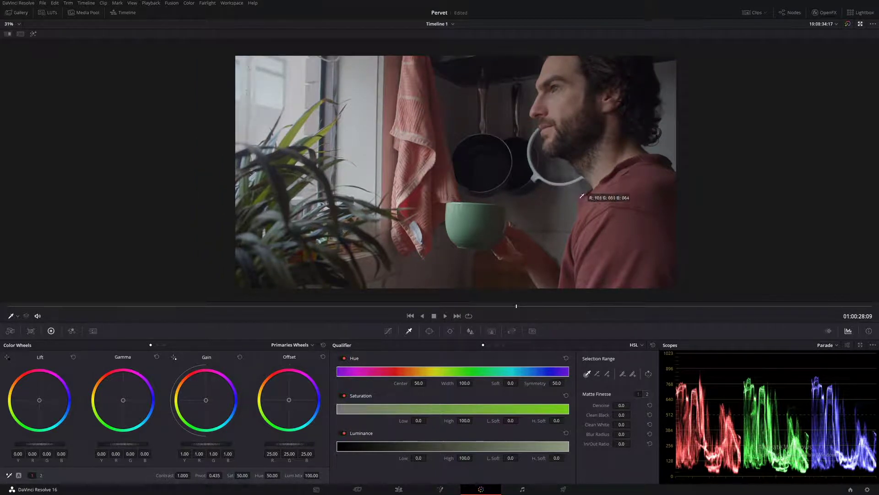
pyautogui.moveTo(562, 196); pyautogui.dragTo(541, 184)
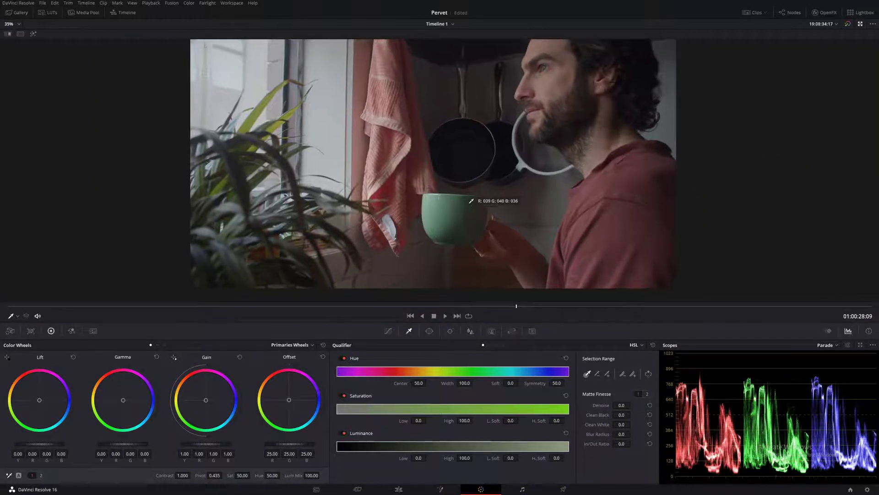
pyautogui.scroll(-1, 471, 200)
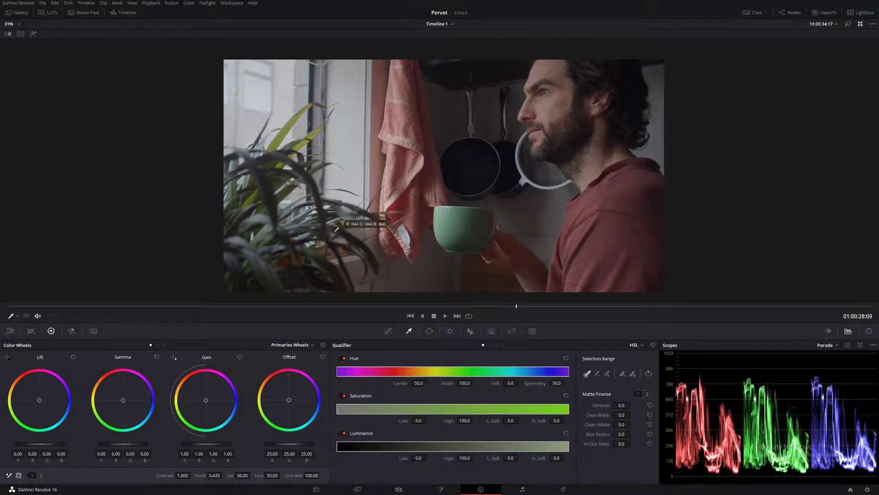
# Warm the shot by setting Temperature to 880 and Tint to -32 on the current node.
pyautogui.click(42, 476)
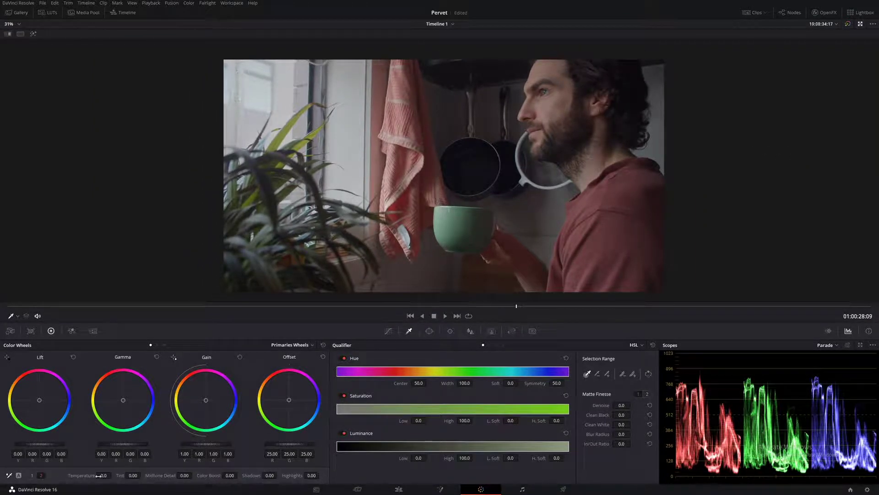
pyautogui.moveTo(104, 475); pyautogui.dragTo(112, 475)
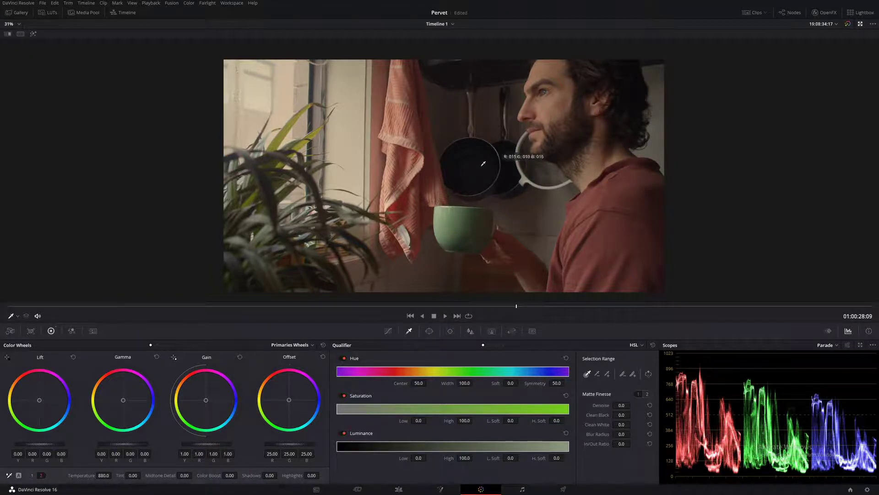
pyautogui.moveTo(146, 475); pyautogui.dragTo(142, 474)
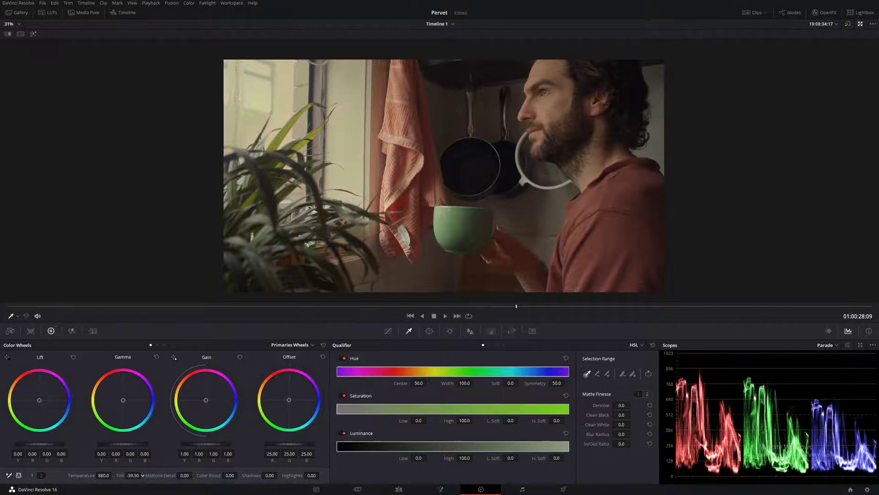
pyautogui.moveTo(142, 475); pyautogui.dragTo(143, 475)
pyautogui.click(389, 330)
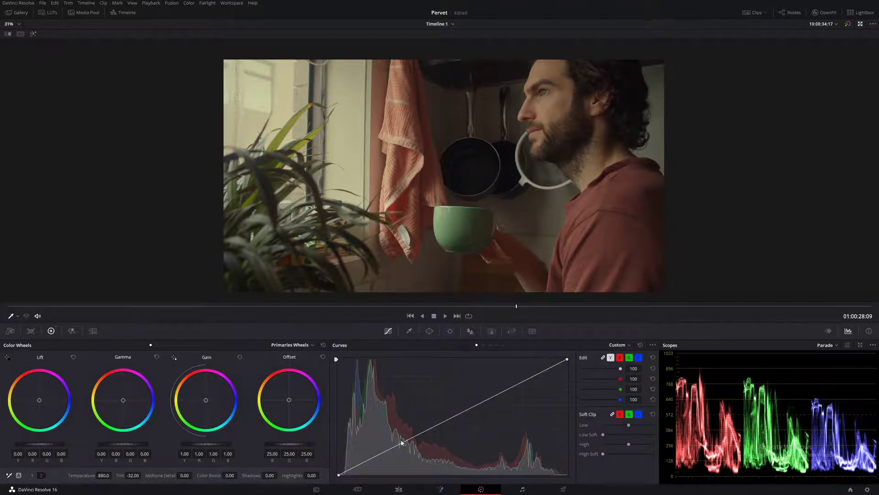
# Add custom curve points to deepen shadows, lower highlights and the white point, and ease Gain slightly.
pyautogui.moveTo(387, 450); pyautogui.dragTo(392, 453)
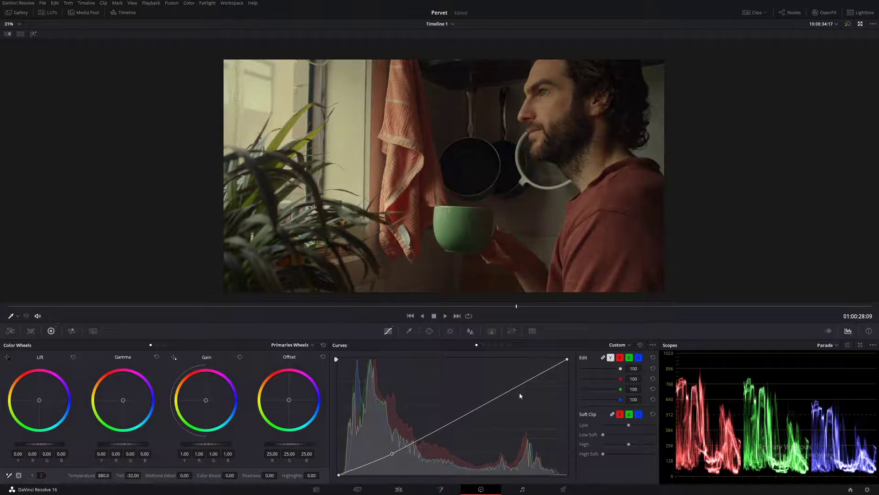
pyautogui.moveTo(517, 390); pyautogui.dragTo(522, 395)
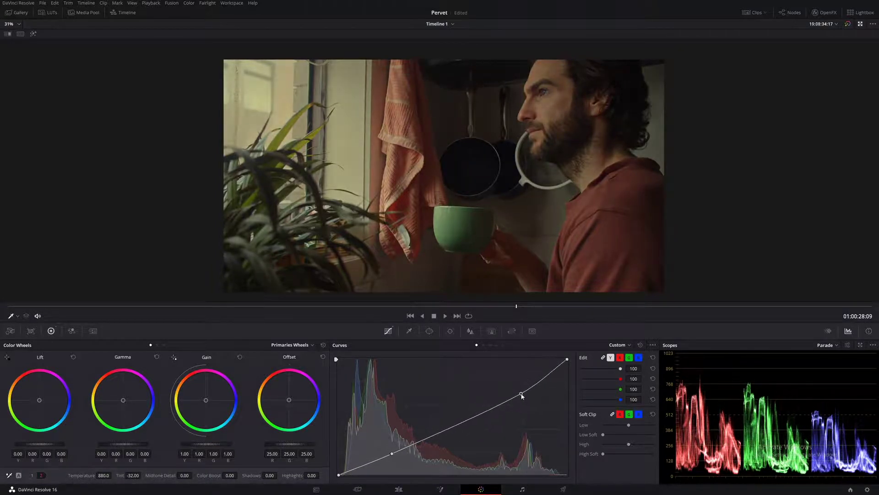
pyautogui.moveTo(566, 361); pyautogui.dragTo(567, 369)
pyautogui.moveTo(522, 394); pyautogui.dragTo(497, 408)
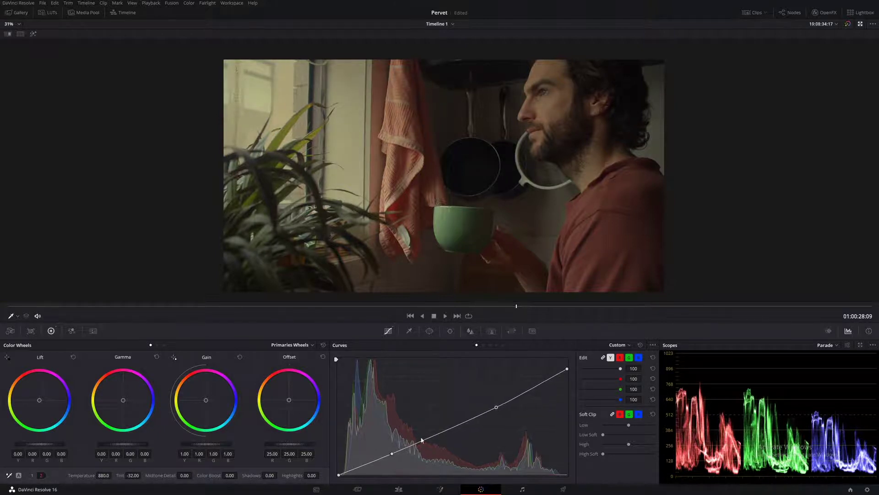
pyautogui.click(370, 462)
pyautogui.moveTo(393, 454); pyautogui.dragTo(421, 444)
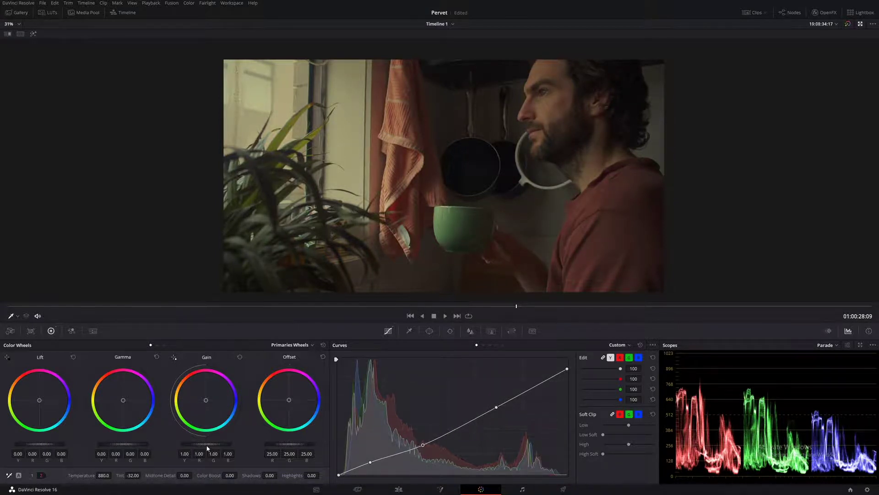
pyautogui.moveTo(206, 443)
pyautogui.mouseDown()
pyautogui.moveTo(197, 444)
pyautogui.moveTo(212, 443)
pyautogui.mouseUp()
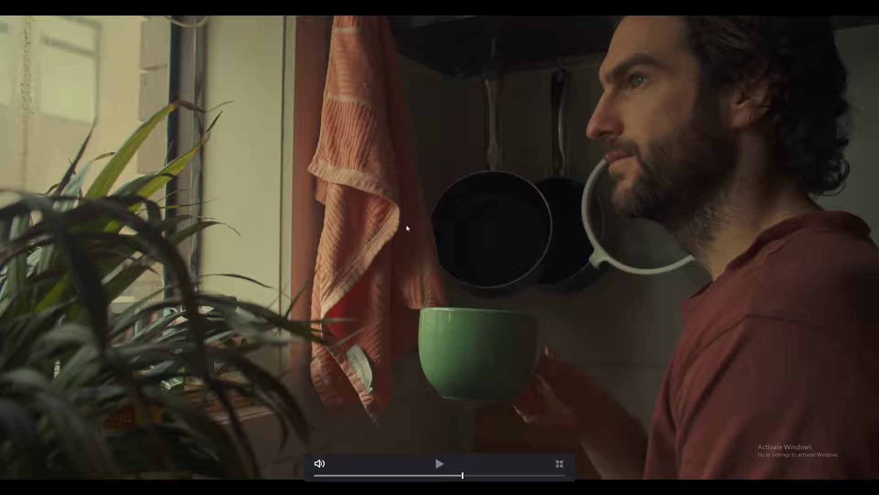
# Switch to the shadow/midtone/highlight wheels and tint the shadows slightly.
pyautogui.press('Escape')
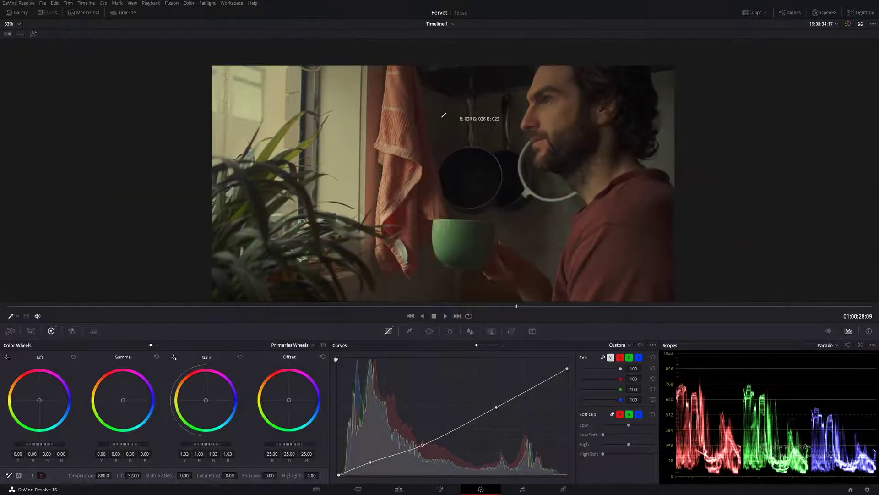
pyautogui.click(165, 344)
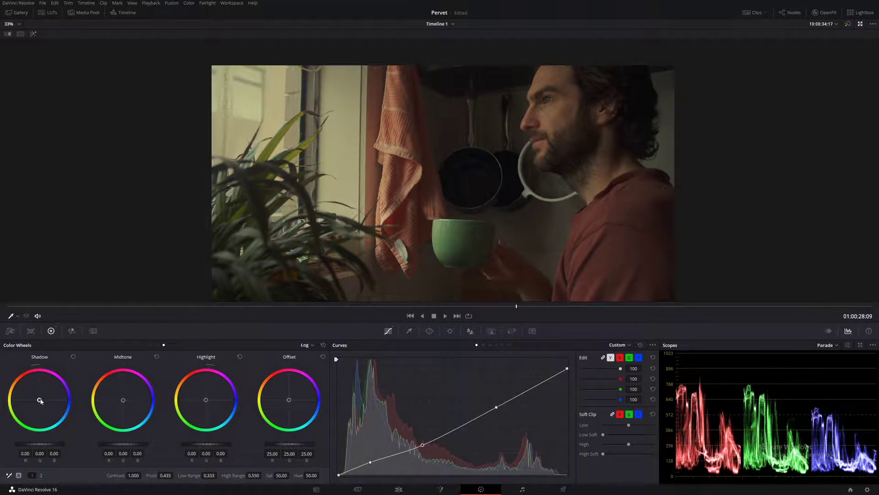
pyautogui.moveTo(40, 400); pyautogui.dragTo(39, 400)
pyautogui.moveTo(377, 215); pyautogui.dragTo(358, 195)
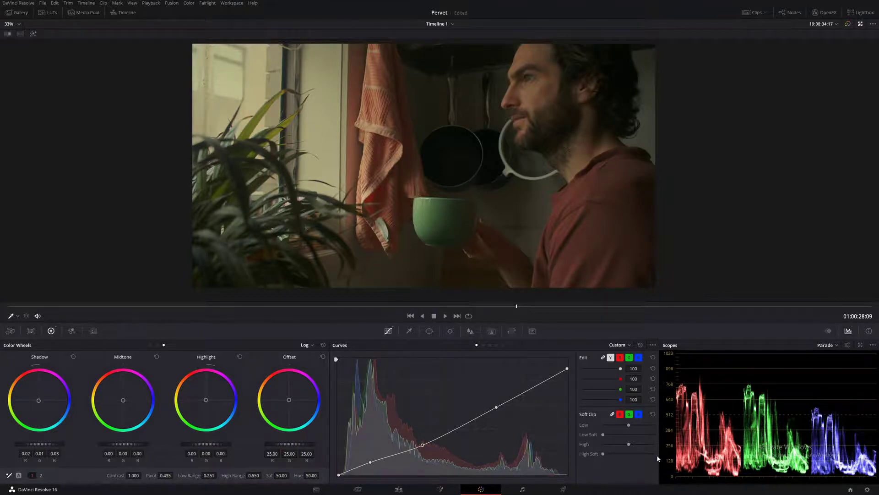
# Lower Low Range to 0.223 and review the graded shot full-screen.
pyautogui.moveTo(213, 474)
pyautogui.mouseDown()
pyautogui.moveTo(200, 475)
pyautogui.moveTo(219, 475)
pyautogui.mouseUp()
pyautogui.hotkey('ctrl', 'f')
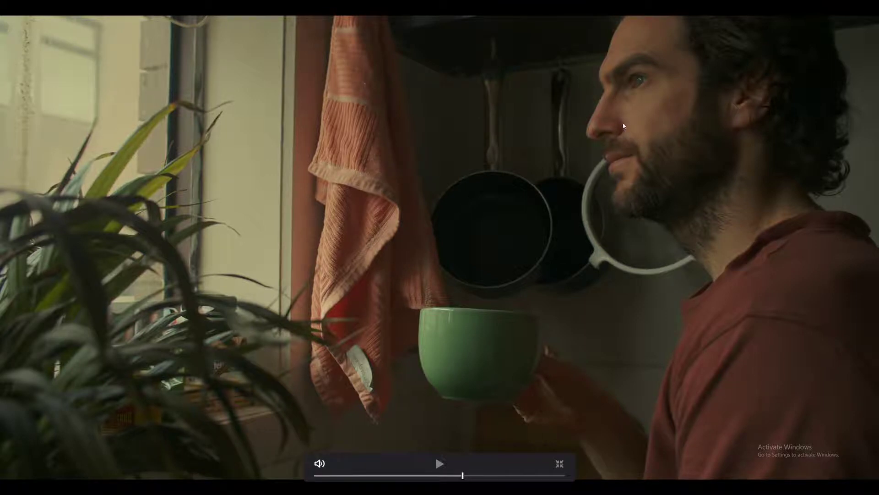
pyautogui.press('Escape')
pyautogui.press('Escape')
# On node 06, cool the highlights to -0.16/0.03/0.12 and warm midtones to 0.05/-0.01/-0.08.
pyautogui.click(764, 188)
pyautogui.hotkey('alt', 'f')
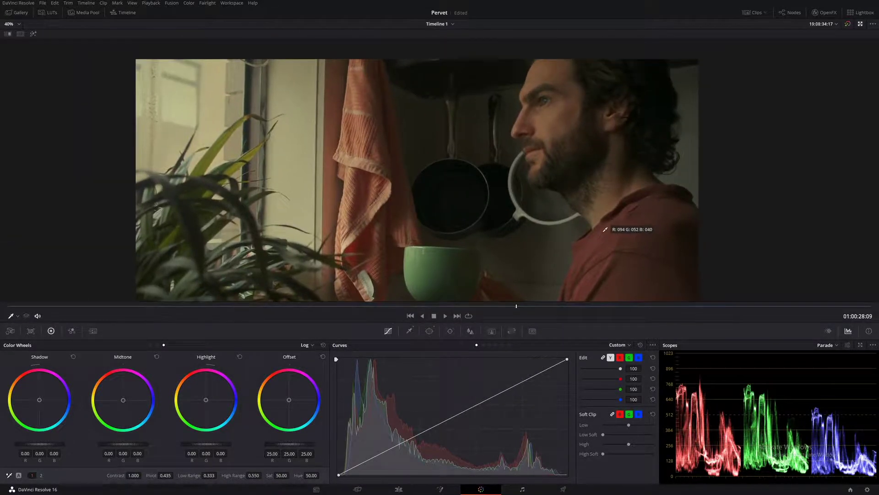
pyautogui.scroll(1, 545, 220)
pyautogui.moveTo(545, 220); pyautogui.dragTo(499, 229)
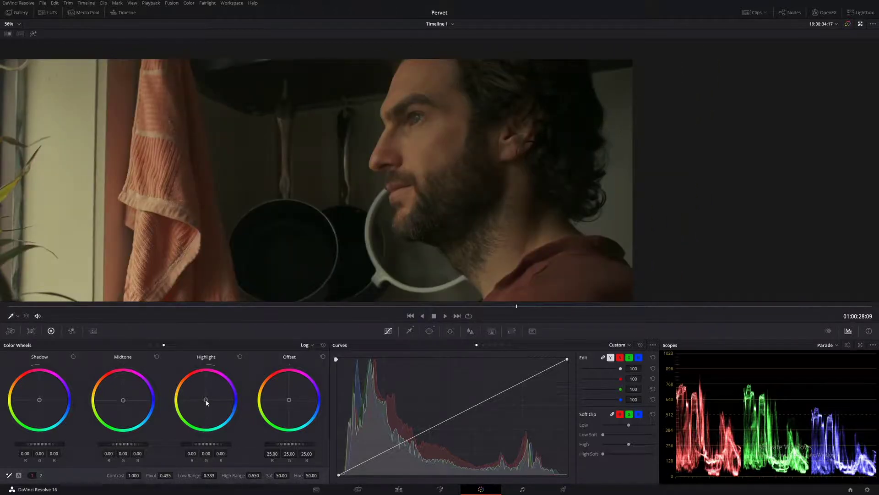
pyautogui.moveTo(206, 400); pyautogui.dragTo(209, 403)
pyautogui.moveTo(375, 225); pyautogui.dragTo(382, 214)
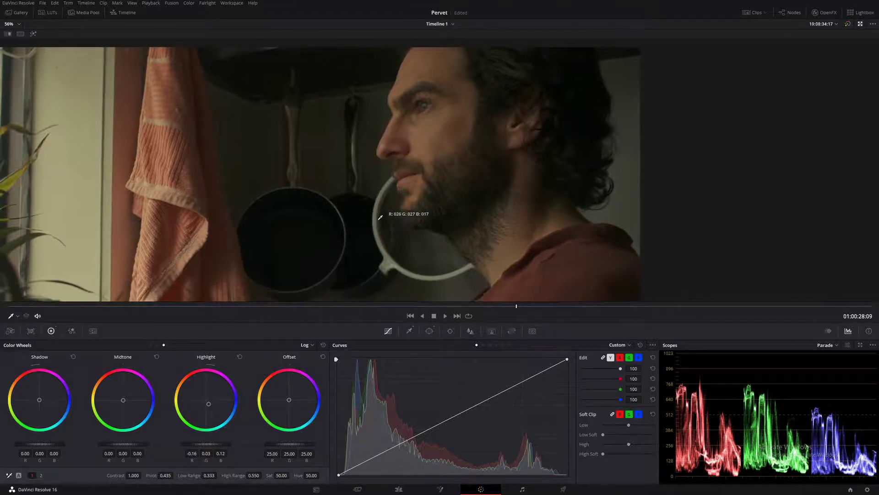
pyautogui.moveTo(124, 403); pyautogui.dragTo(115, 394)
pyautogui.moveTo(347, 224); pyautogui.dragTo(326, 243)
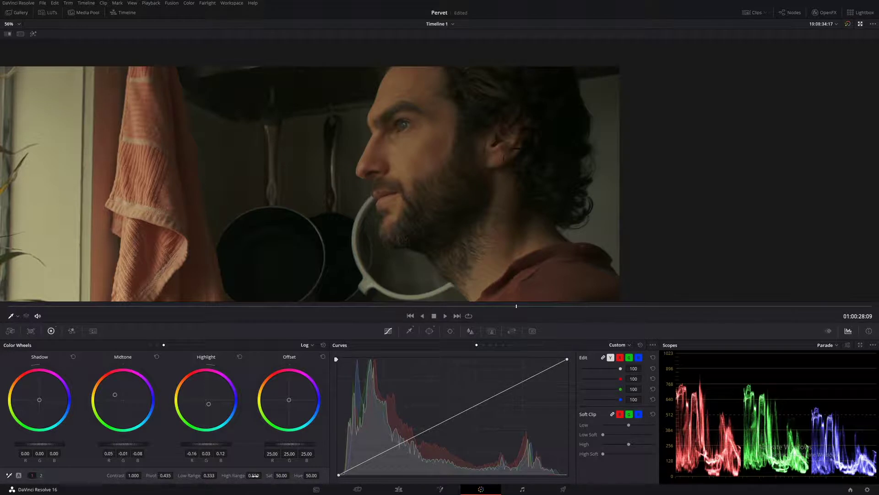
# Compare High Range extremes, then settle it at 0.368 with Low Range at 0.700.
pyautogui.moveTo(264, 475); pyautogui.dragTo(240, 475)
pyautogui.scroll(-3, 406, 238)
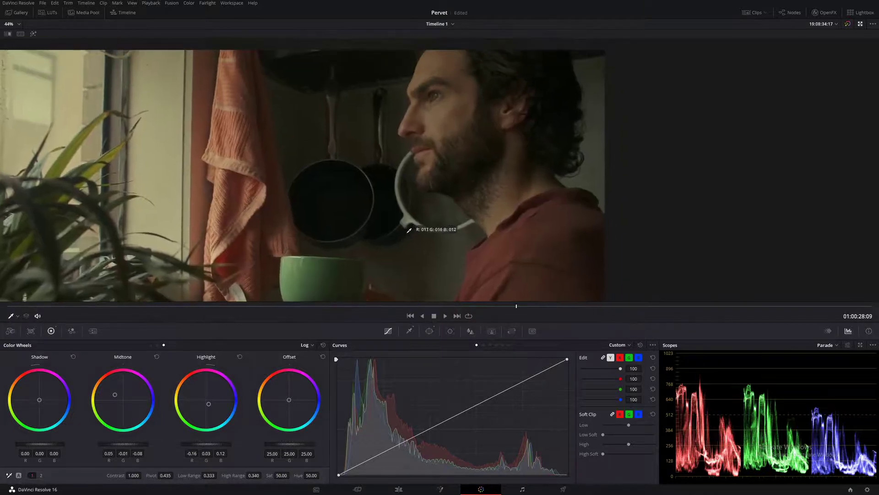
pyautogui.moveTo(264, 475); pyautogui.dragTo(247, 475)
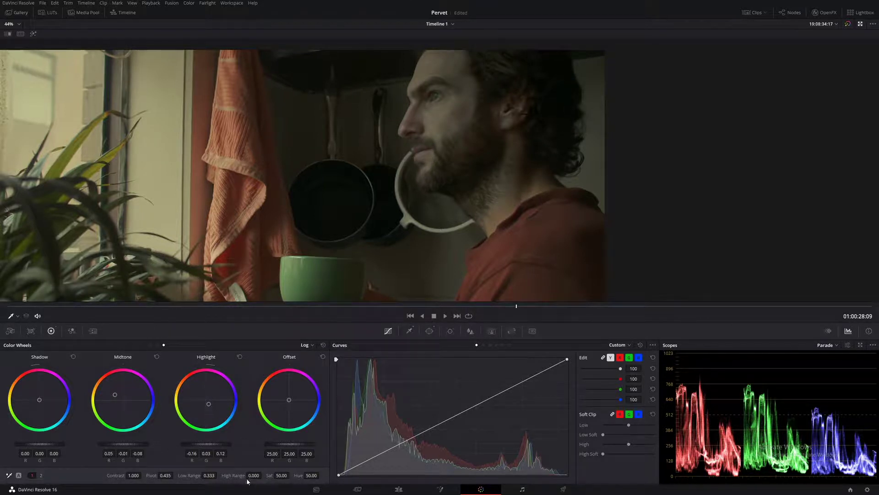
pyautogui.moveTo(263, 475); pyautogui.dragTo(284, 475)
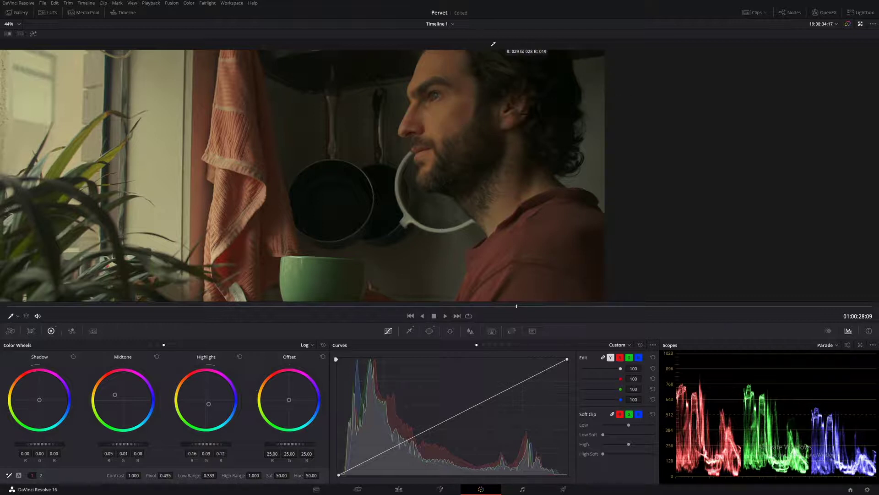
pyautogui.moveTo(262, 476); pyautogui.dragTo(246, 454)
pyautogui.moveTo(255, 476); pyautogui.dragTo(263, 475)
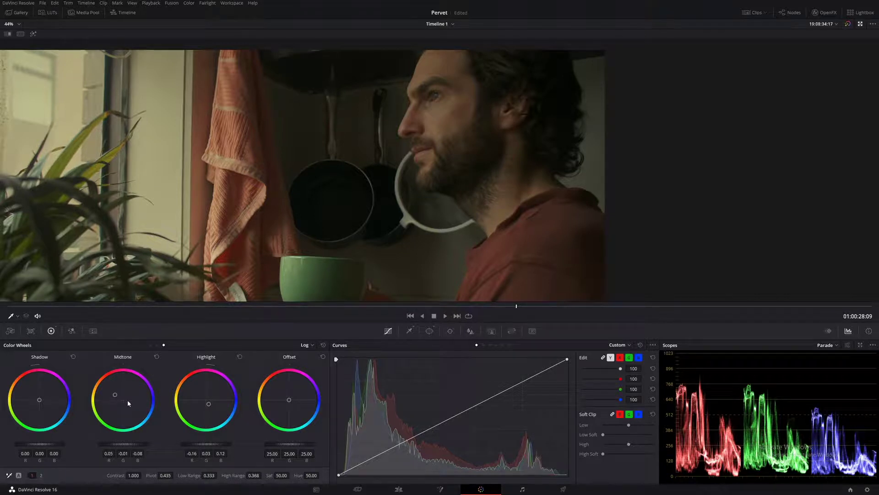
pyautogui.moveTo(209, 476); pyautogui.dragTo(220, 478)
pyautogui.hotkey('shift', 'z')
pyautogui.click(507, 390)
# Lift the upper curve point and lower a new shadow point into an S-curve, then review full-screen.
pyautogui.moveTo(507, 390); pyautogui.dragTo(503, 387)
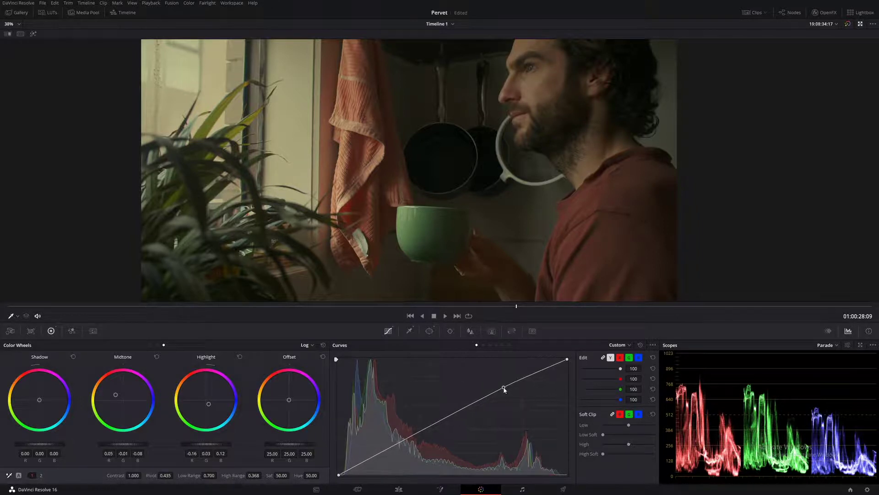
pyautogui.click(394, 446)
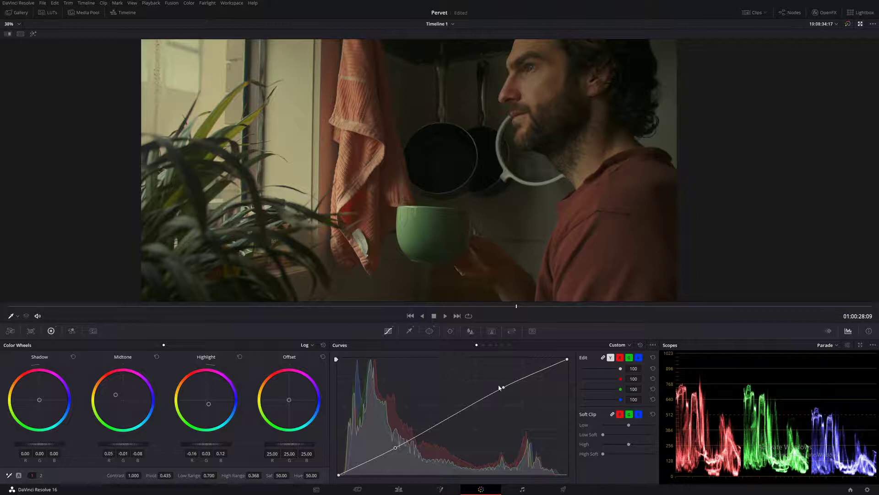
pyautogui.moveTo(503, 390); pyautogui.dragTo(503, 388)
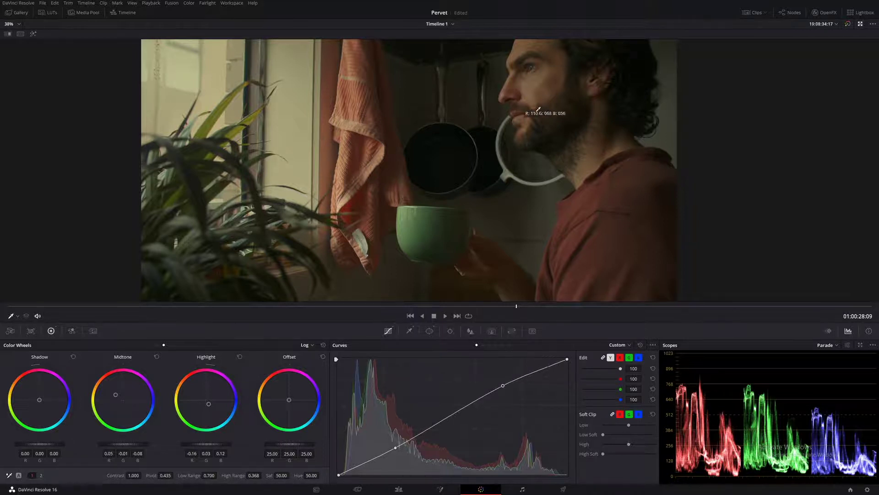
pyautogui.moveTo(395, 448); pyautogui.dragTo(393, 448)
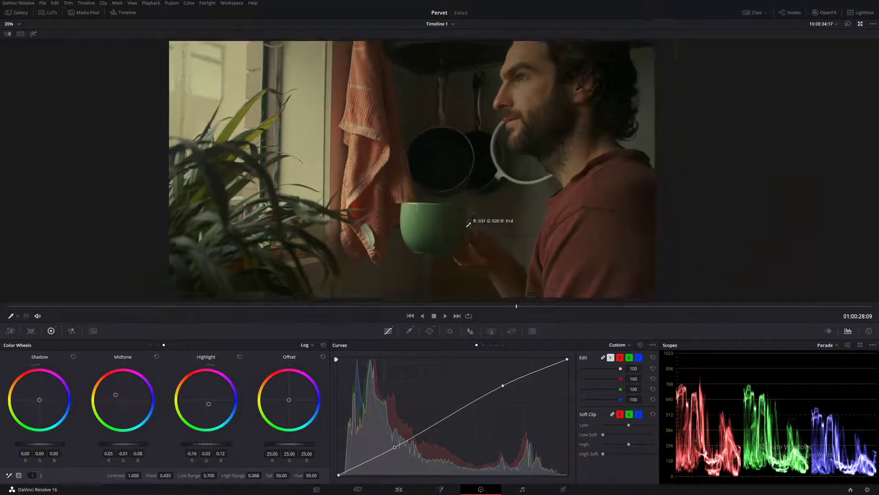
pyautogui.hotkey('ctrl', 'f')
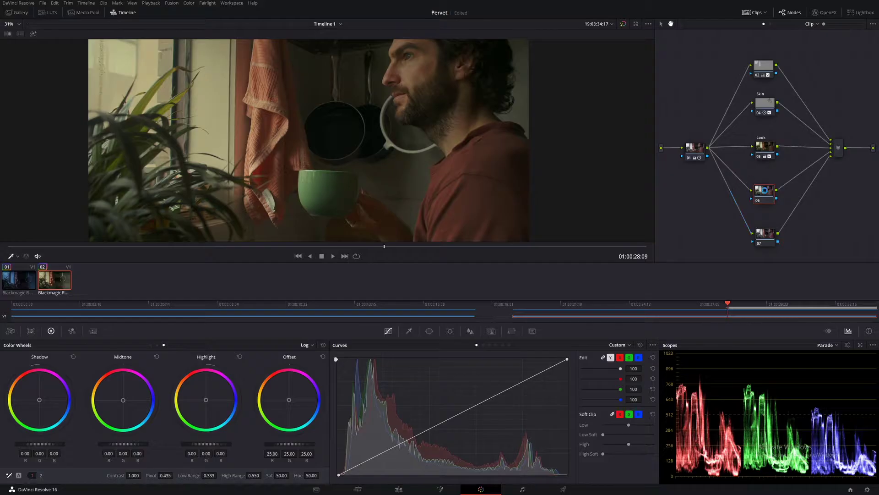
# Label node 06 'Shirt'.
pyautogui.rightClick(764, 191)
pyautogui.click(797, 205)
pyautogui.write('Shirt')
pyautogui.press('Return')
# Add a circle window, enlarge it over the man's shirt, and soften its edge.
pyautogui.hotkey('alt', 'f')
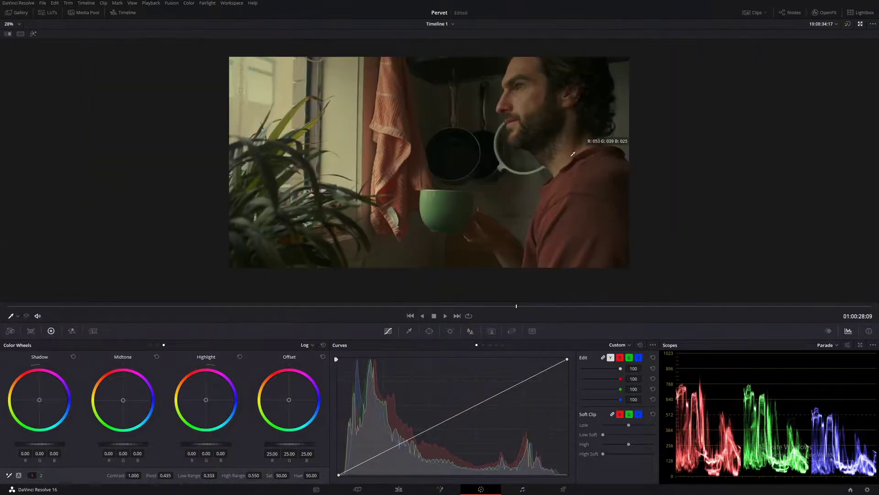
pyautogui.scroll(1, 570, 239)
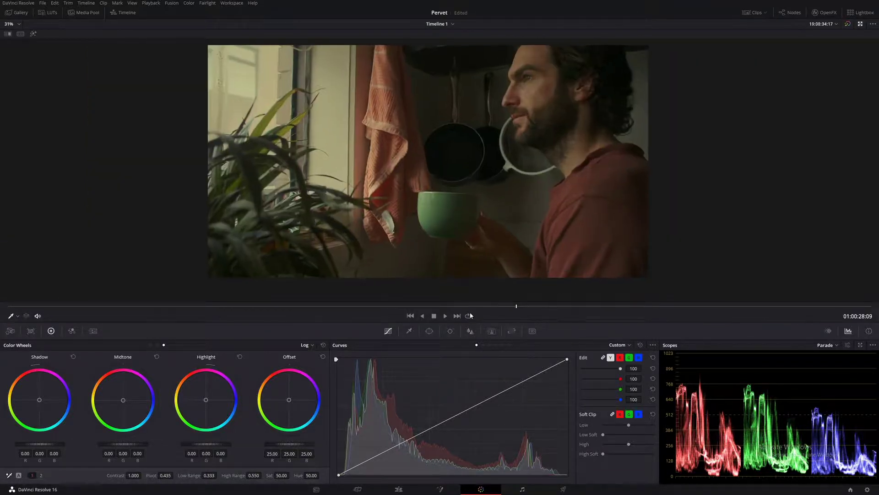
pyautogui.click(430, 331)
pyautogui.click(345, 395)
pyautogui.moveTo(428, 214); pyautogui.dragTo(589, 303)
pyautogui.moveTo(659, 220); pyautogui.dragTo(737, 217)
pyautogui.moveTo(627, 231); pyautogui.dragTo(652, 253)
pyautogui.click(409, 330)
# Lower the reds' saturation with the Hue vs Sat curve and review full-screen.
pyautogui.click(388, 330)
pyautogui.click(489, 344)
pyautogui.scroll(2, 594, 242)
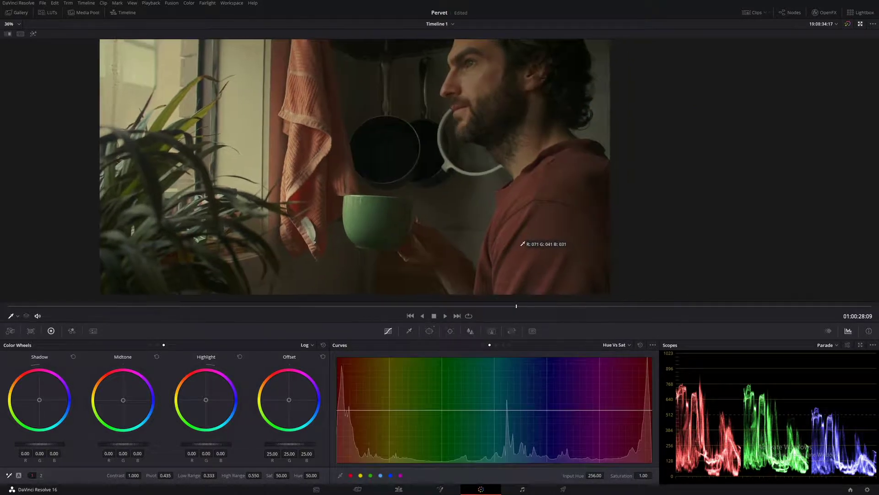
pyautogui.click(556, 186)
pyautogui.moveTo(647, 410); pyautogui.dragTo(624, 411)
pyautogui.moveTo(345, 410); pyautogui.dragTo(354, 410)
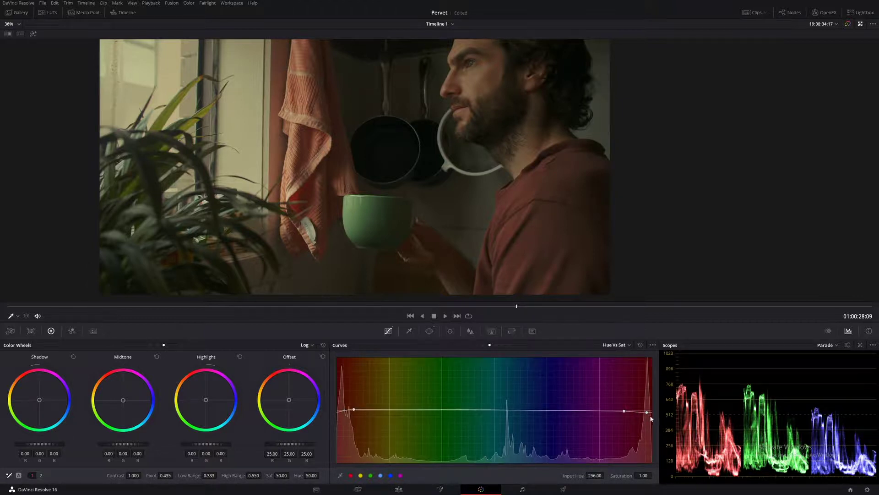
pyautogui.moveTo(647, 413); pyautogui.dragTo(646, 414)
pyautogui.hotkey('ctrl', 'f')
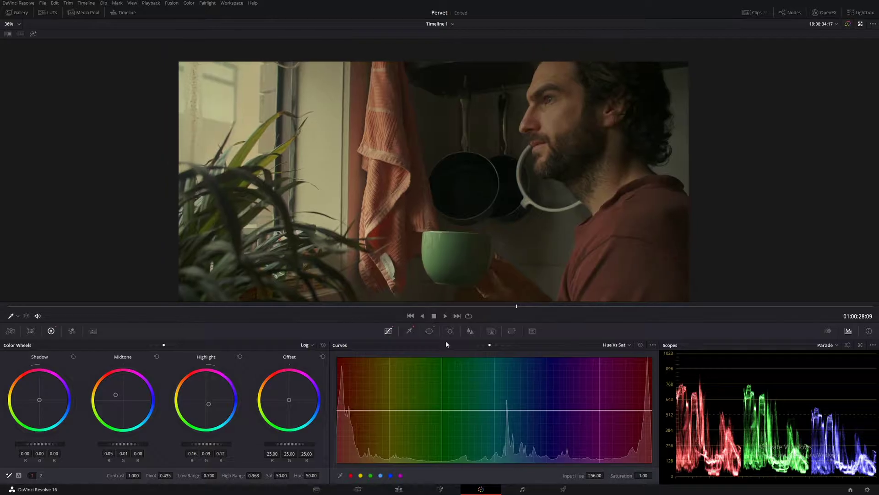
# Show the node's circle window, scrub to check it, and set the tracker to Frame keyframing.
pyautogui.click(427, 333)
pyautogui.moveTo(564, 211); pyautogui.dragTo(518, 237)
pyautogui.click(450, 331)
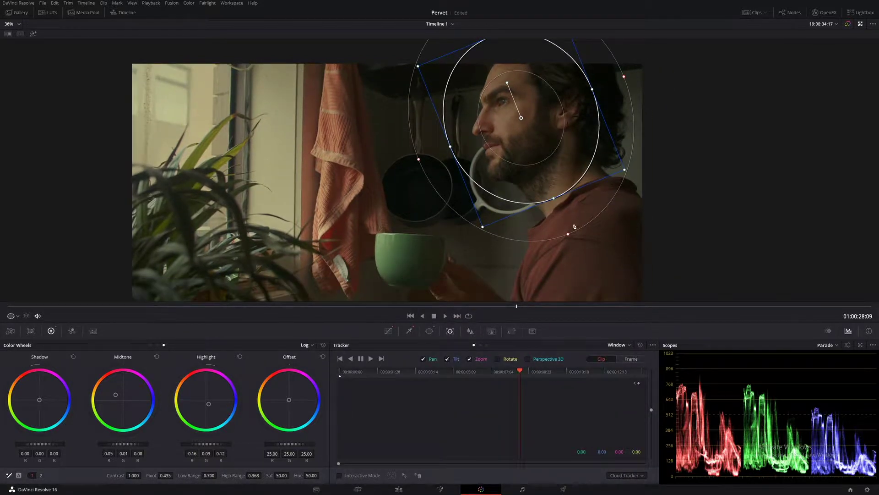
pyautogui.moveTo(518, 307); pyautogui.dragTo(759, 312)
pyautogui.moveTo(828, 314); pyautogui.dragTo(43, 320)
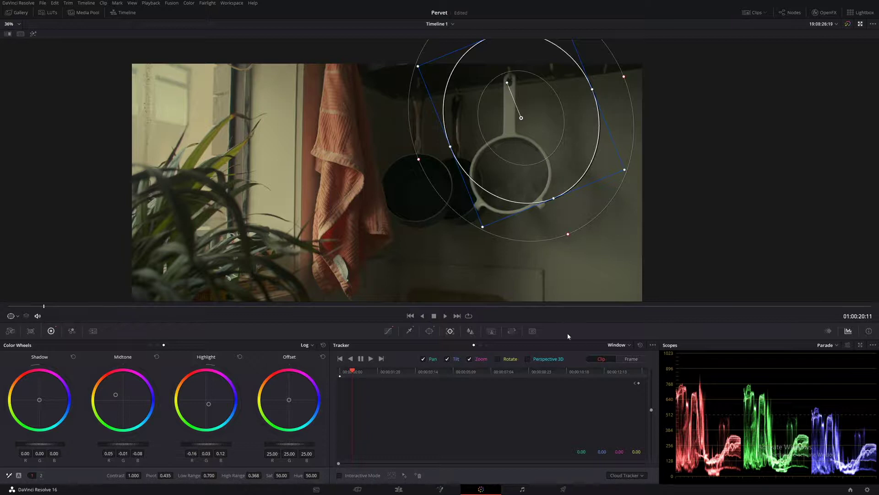
pyautogui.click(631, 361)
# Keyframe the window off the strainer at the clip start and onto the man's head later.
pyautogui.moveTo(68, 308); pyautogui.dragTo(142, 308)
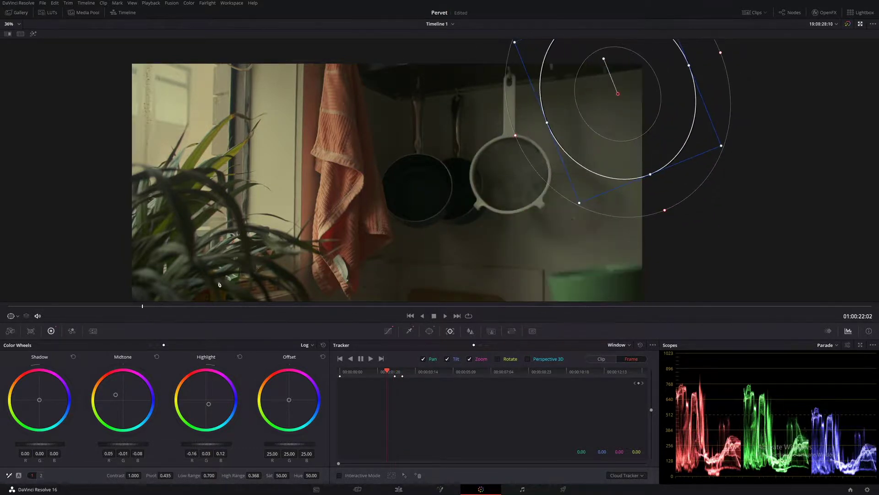
pyautogui.scroll(-2, 403, 265)
pyautogui.moveTo(141, 305); pyautogui.dragTo(99, 306)
pyautogui.moveTo(662, 142); pyautogui.dragTo(712, 137)
pyautogui.moveTo(99, 307); pyautogui.dragTo(1, 308)
pyautogui.moveTo(520, 126); pyautogui.dragTo(734, 138)
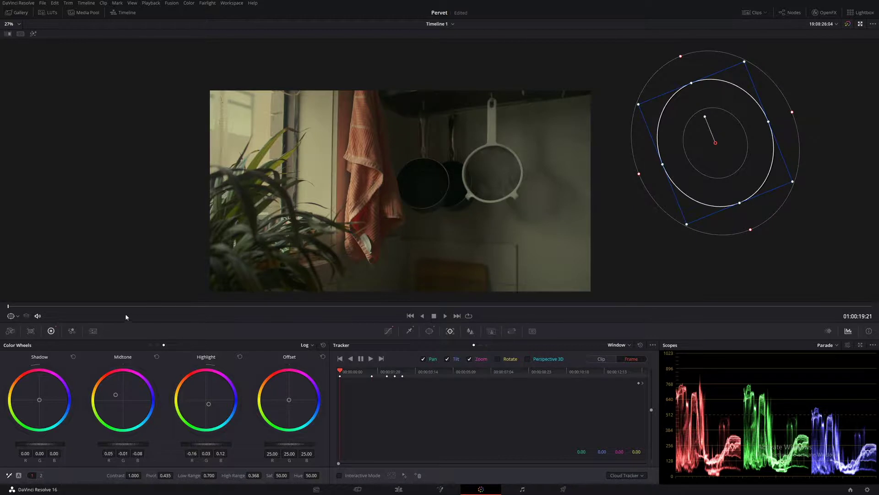
pyautogui.moveTo(14, 307); pyautogui.dragTo(223, 311)
pyautogui.moveTo(530, 134); pyautogui.dragTo(500, 143)
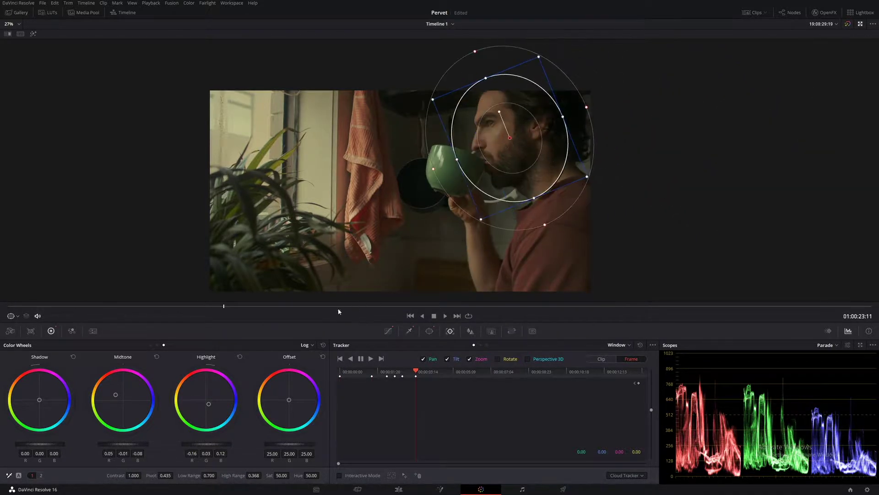
# Play ahead, keyframe the window off-frame to the right, then preview full-screen.
pyautogui.press('space')
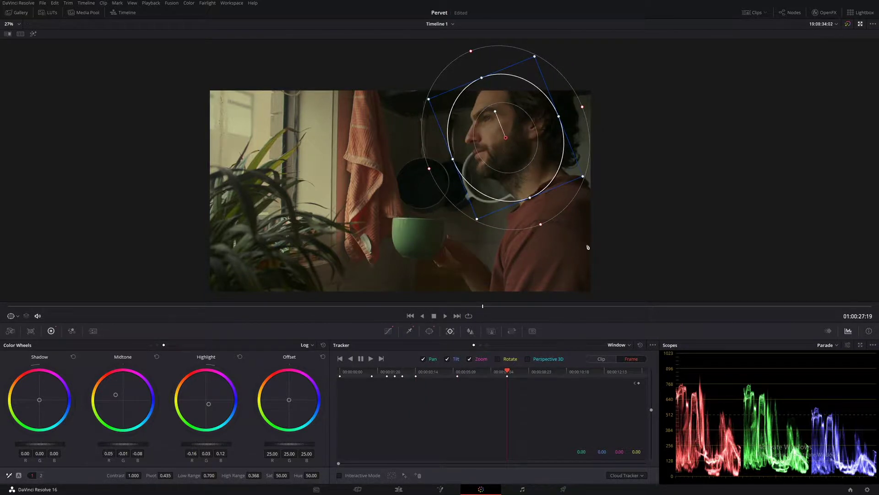
pyautogui.click(584, 309)
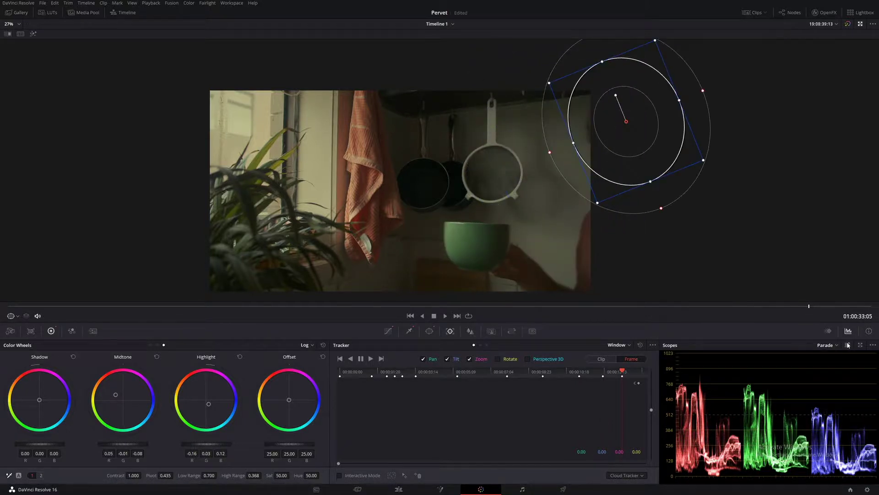
pyautogui.moveTo(661, 140); pyautogui.dragTo(732, 135)
pyautogui.moveTo(826, 309); pyautogui.dragTo(356, 318)
pyautogui.hotkey('ctrl', 'f')
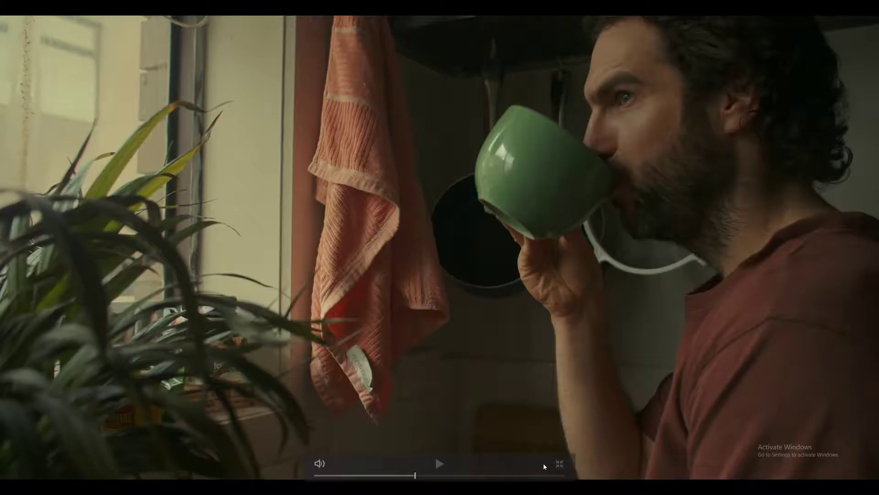
# Select the Shirt node and nudge its window onto the shirt at several earlier frames.
pyautogui.hotkey('ctrl', 'f')
pyautogui.click(769, 195)
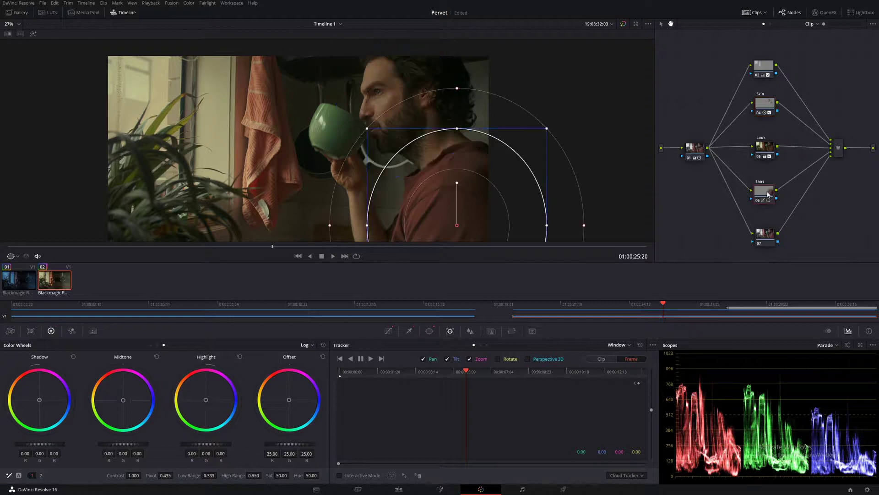
pyautogui.scroll(-2, 476, 219)
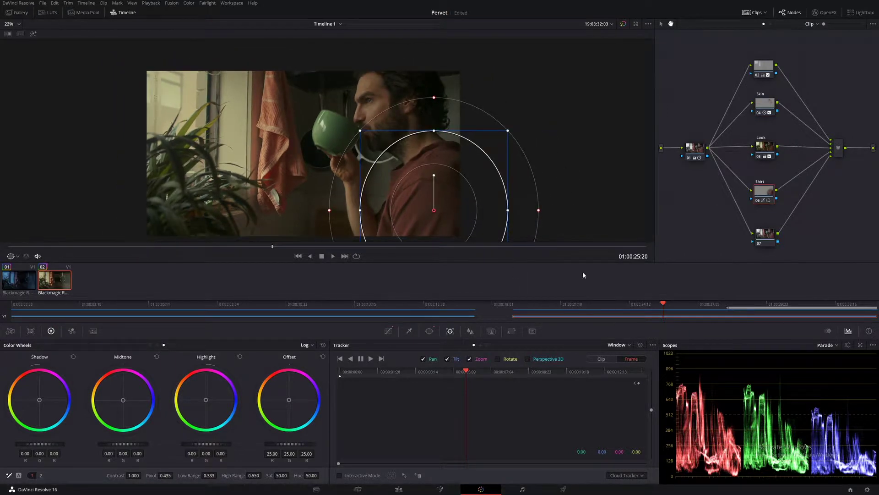
pyautogui.moveTo(418, 199); pyautogui.dragTo(412, 196)
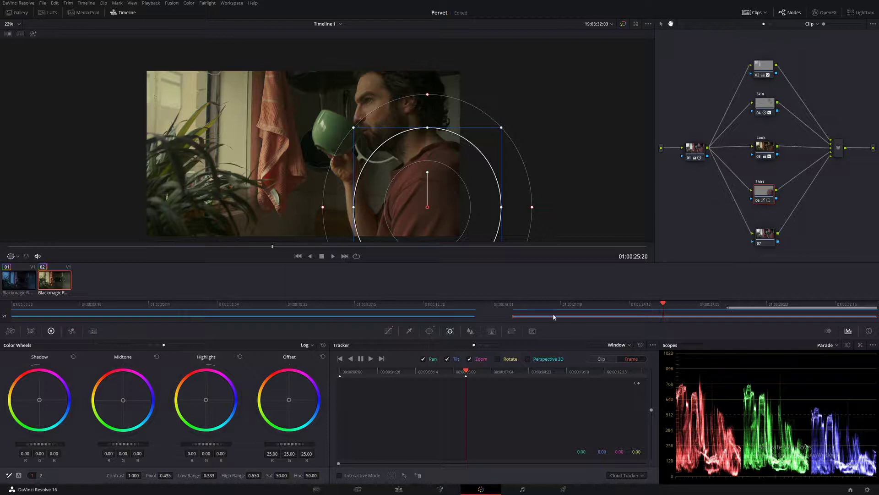
pyautogui.moveTo(238, 248); pyautogui.dragTo(146, 247)
pyautogui.moveTo(470, 195); pyautogui.dragTo(474, 195)
pyautogui.moveTo(147, 248); pyautogui.dragTo(121, 248)
pyautogui.moveTo(449, 188); pyautogui.dragTo(535, 180)
pyautogui.moveTo(128, 248); pyautogui.dragTo(95, 248)
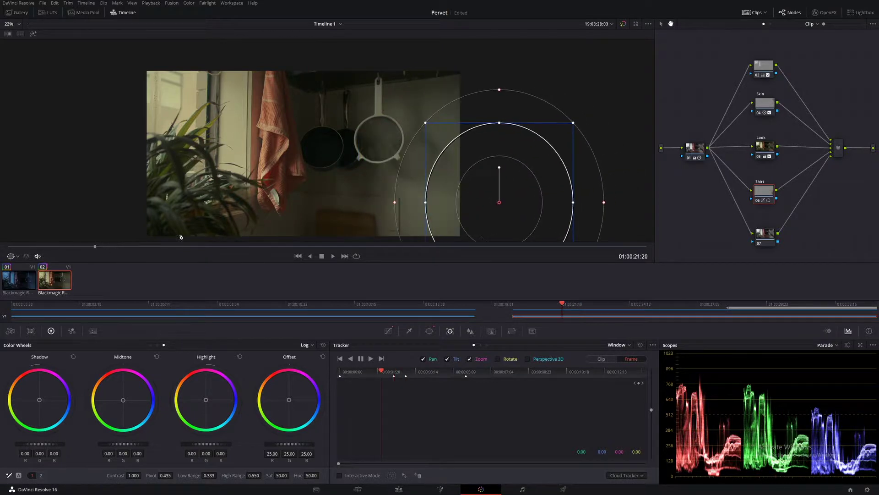
pyautogui.scroll(-2, 97, 248)
# Scrub through the clip to confirm the window follows him, then enlarge the viewer with Alt+F.
pyautogui.press('Left')
pyautogui.press('Left')
pyautogui.press('Left')
pyautogui.press('Left')
pyautogui.press('Left')
pyautogui.press('Left')
pyautogui.press('Left')
pyautogui.press('Left')
pyautogui.press('Left')
pyautogui.press('Left')
pyautogui.press('Left')
pyautogui.press('Left')
pyautogui.press('Left')
pyautogui.press('Left')
pyautogui.press('Left')
pyautogui.press('Left')
pyautogui.press('Left')
pyautogui.press('Left')
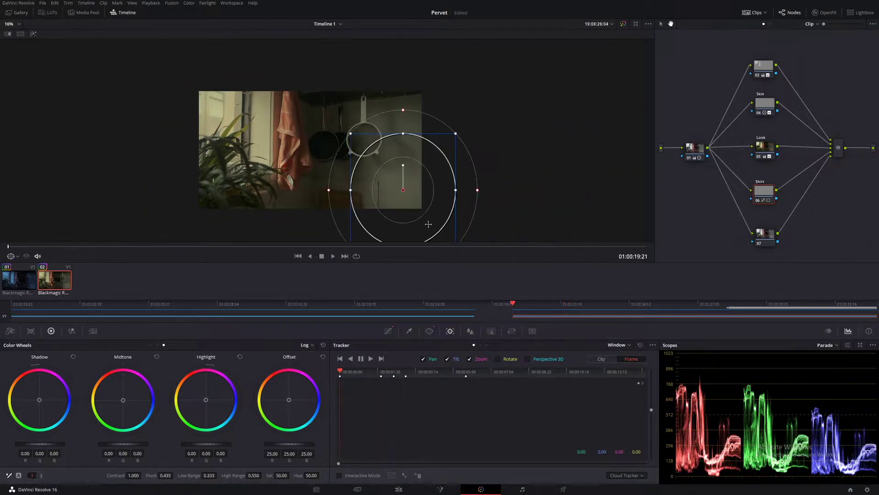
pyautogui.moveTo(98, 247); pyautogui.dragTo(462, 247)
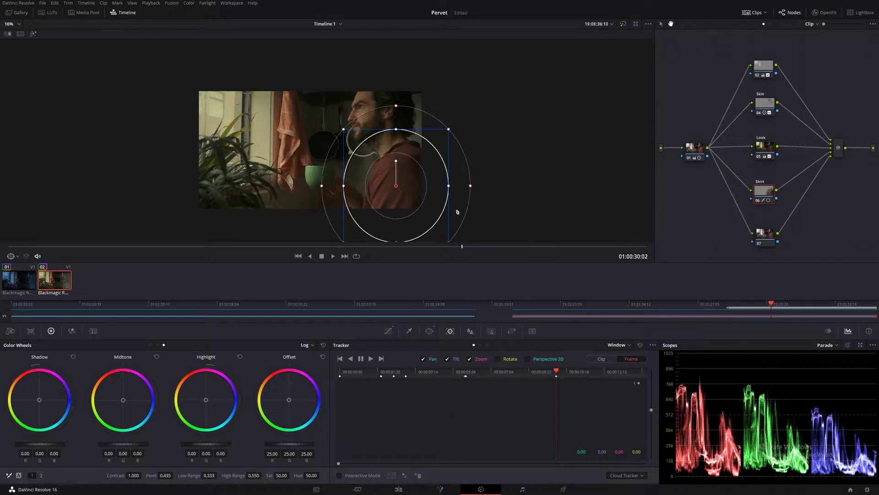
pyautogui.moveTo(520, 248); pyautogui.dragTo(641, 247)
pyautogui.moveTo(453, 199); pyautogui.dragTo(559, 201)
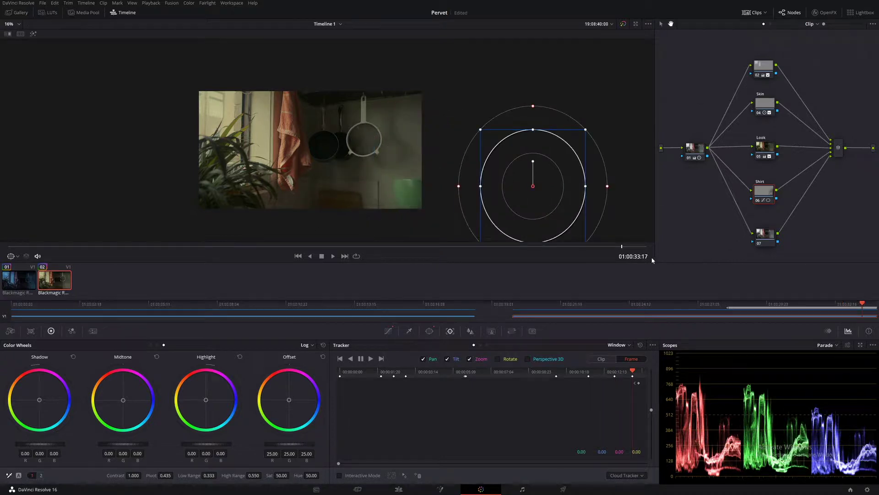
pyautogui.moveTo(649, 247); pyautogui.dragTo(224, 248)
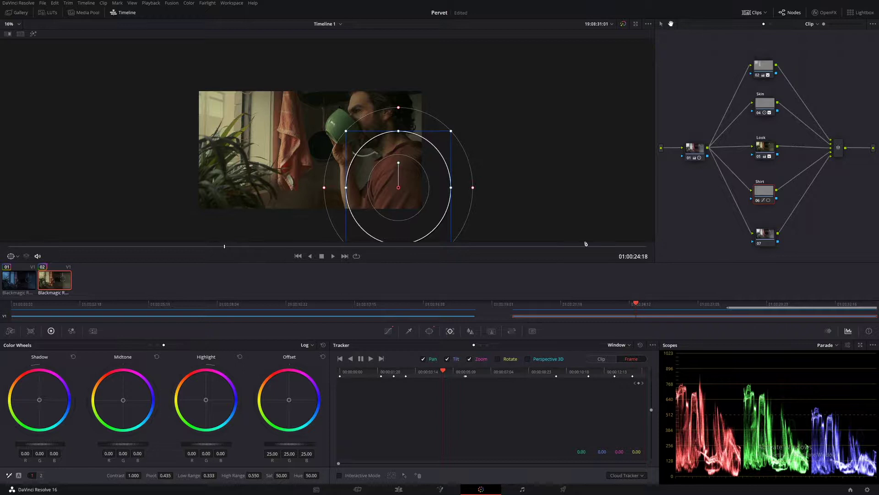
pyautogui.hotkey('alt', 'f')
pyautogui.press('space')
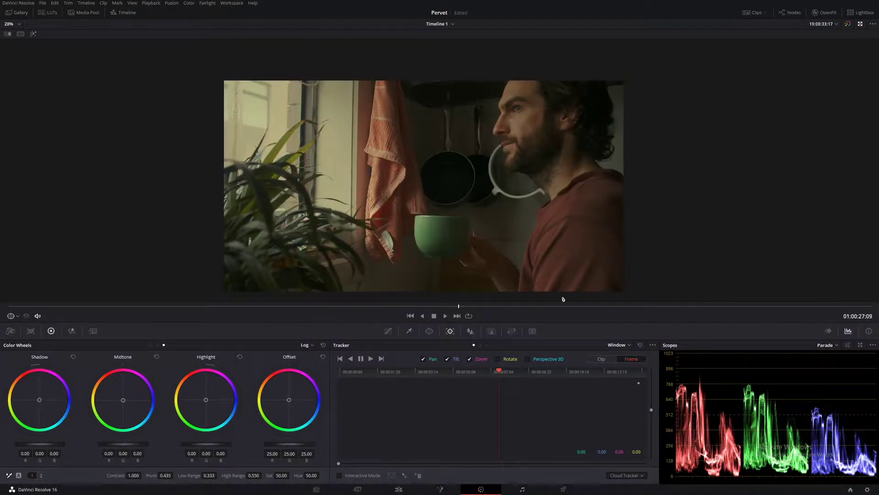
# Add a soft circle window over the left-hand plant and raise its blur radius.
pyautogui.click(429, 331)
pyautogui.click(344, 395)
pyautogui.moveTo(433, 188); pyautogui.dragTo(305, 145)
pyautogui.moveTo(397, 230); pyautogui.dragTo(408, 242)
pyautogui.moveTo(301, 135); pyautogui.dragTo(300, 173)
pyautogui.moveTo(414, 174); pyautogui.dragTo(401, 270)
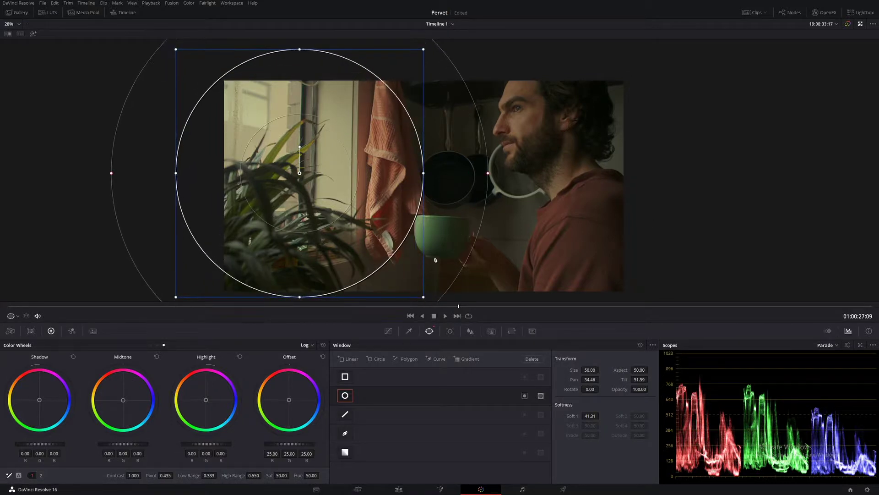
pyautogui.click(472, 331)
pyautogui.moveTo(404, 407); pyautogui.dragTo(407, 398)
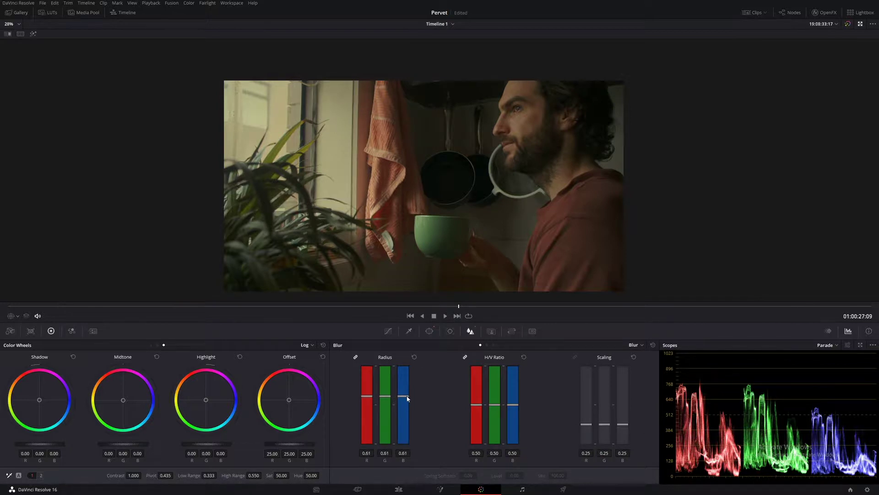
# Enlarge the circle further left over the background and feather it to softness 96.56.
pyautogui.click(429, 330)
pyautogui.moveTo(486, 174); pyautogui.dragTo(562, 172)
pyautogui.moveTo(408, 294); pyautogui.dragTo(438, 301)
pyautogui.moveTo(406, 272); pyautogui.dragTo(353, 247)
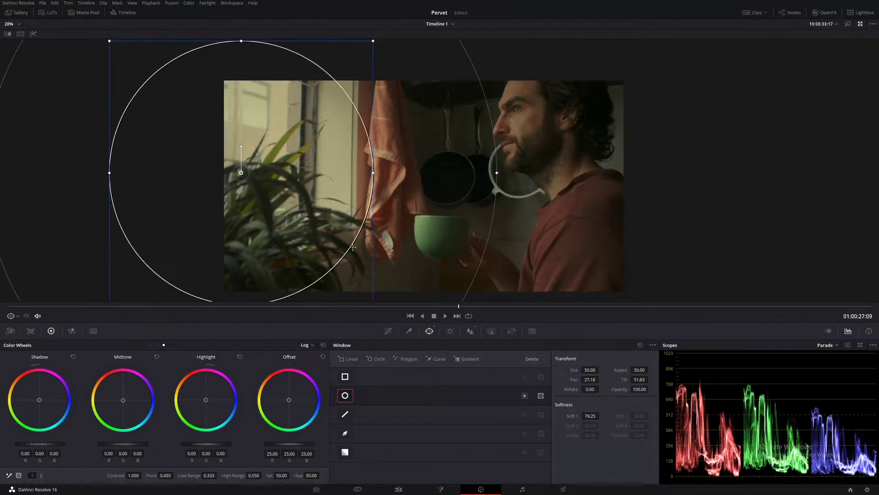
pyautogui.moveTo(377, 176); pyautogui.dragTo(380, 174)
pyautogui.moveTo(511, 176); pyautogui.dragTo(513, 178)
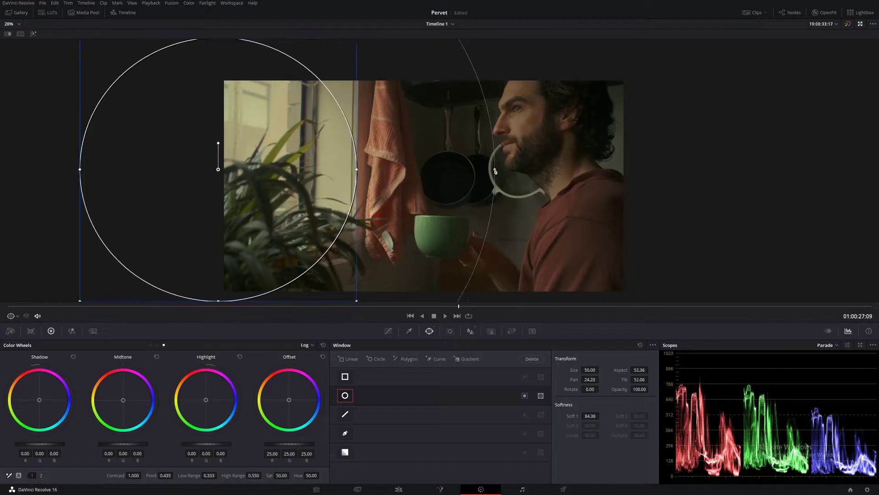
pyautogui.scroll(-2, 396, 198)
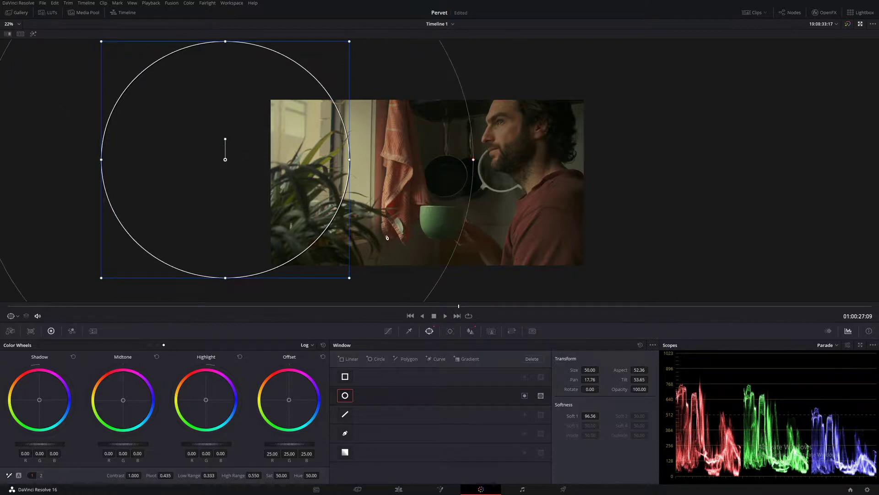
pyautogui.moveTo(350, 281); pyautogui.dragTo(362, 287)
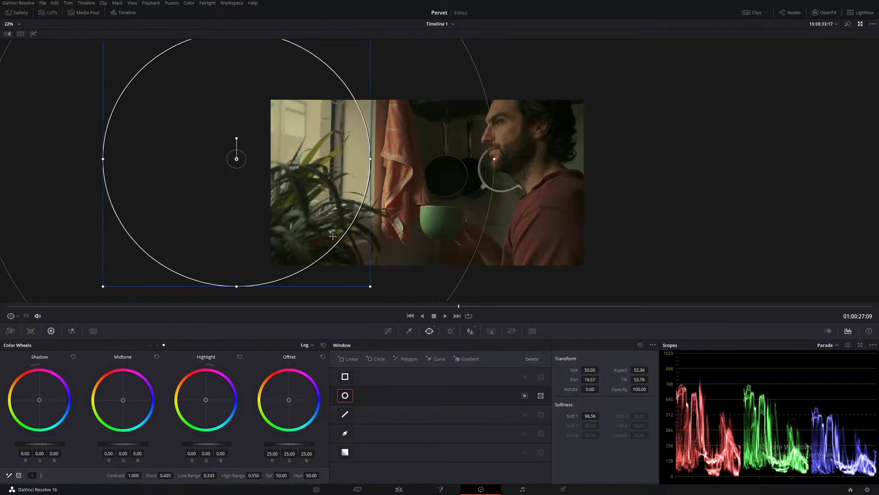
pyautogui.scroll(2, 390, 181)
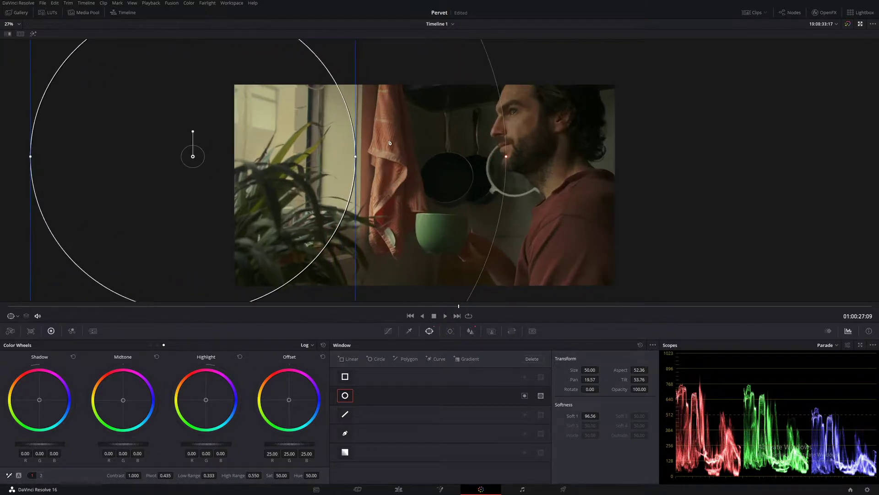
pyautogui.scroll(2, 389, 143)
pyautogui.click(384, 333)
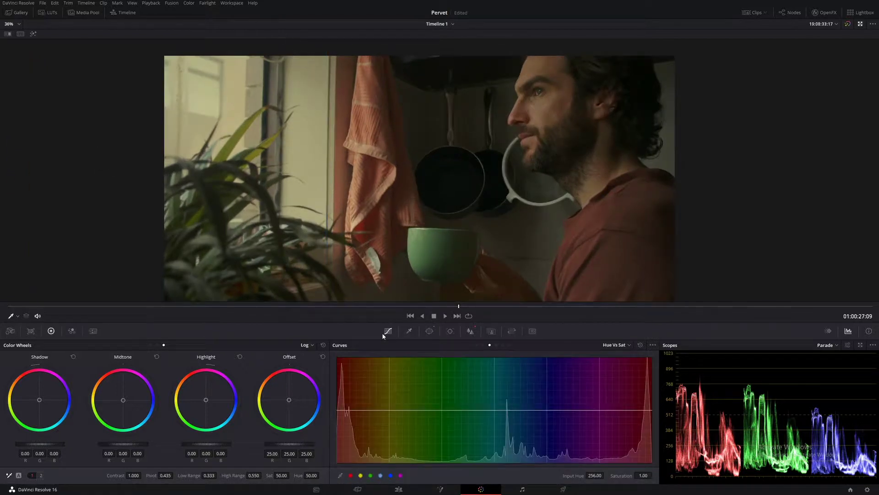
# Sample the green mug in Hue vs Sat and drop its saturation to about 0.66, checking full-screen.
pyautogui.click(380, 142)
pyautogui.moveTo(342, 409); pyautogui.dragTo(339, 423)
pyautogui.click(370, 411)
pyautogui.rightClick(355, 410)
pyautogui.hotkey('ctrl', 'f')
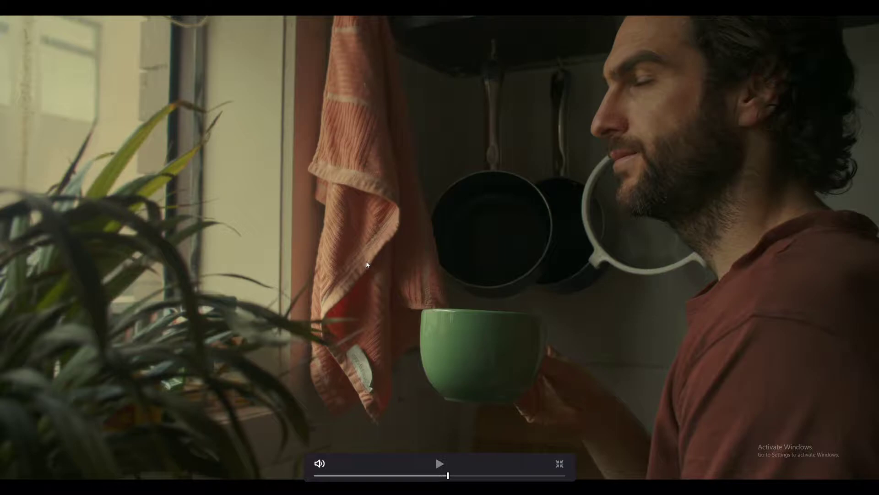
pyautogui.hotkey('ctrl', 'f')
pyautogui.moveTo(339, 423); pyautogui.dragTo(338, 431)
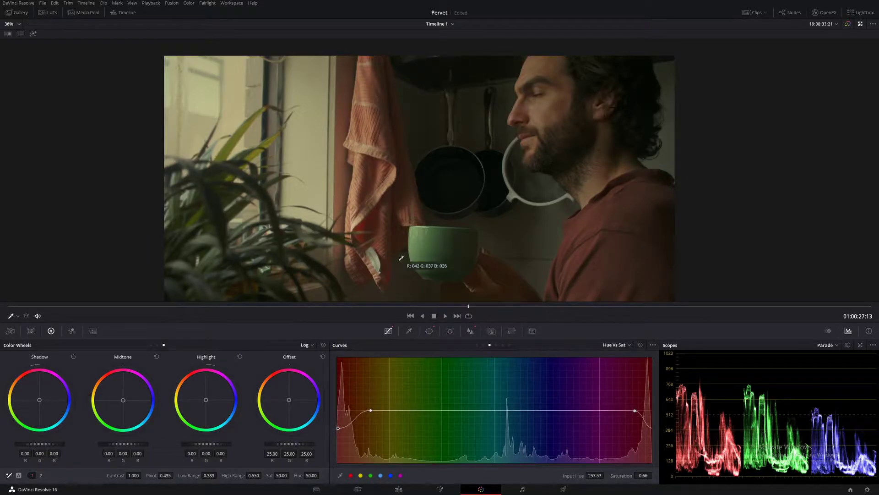
pyautogui.hotkey('ctrl', 'f')
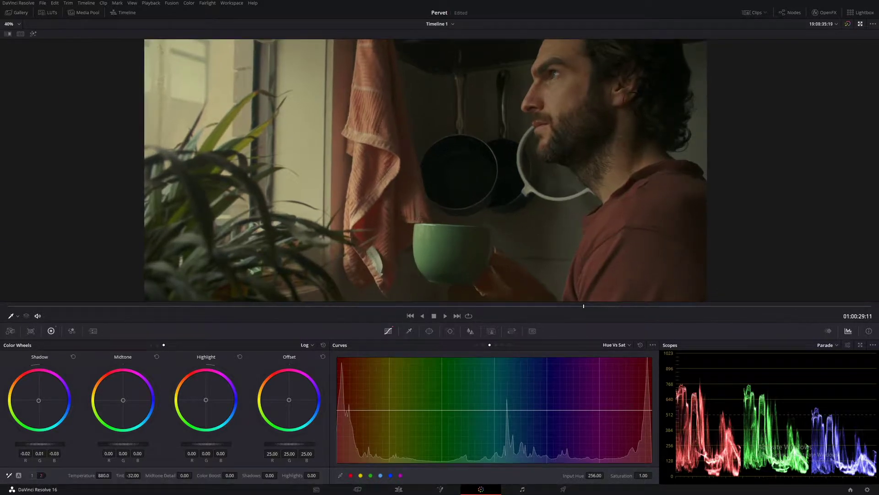
# Set Temperature to 1200, then toggle bypass in full-screen view to compare against the ungraded shot.
pyautogui.moveTo(113, 474); pyautogui.dragTo(113, 475)
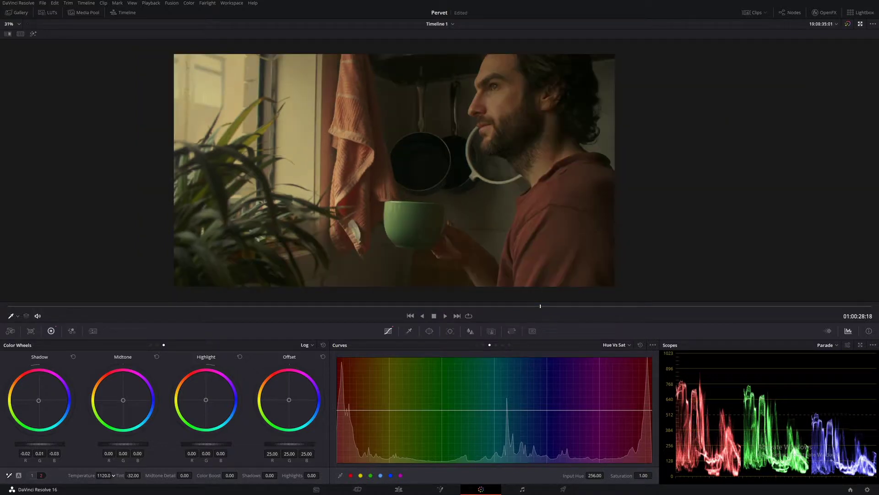
pyautogui.moveTo(113, 475); pyautogui.dragTo(113, 474)
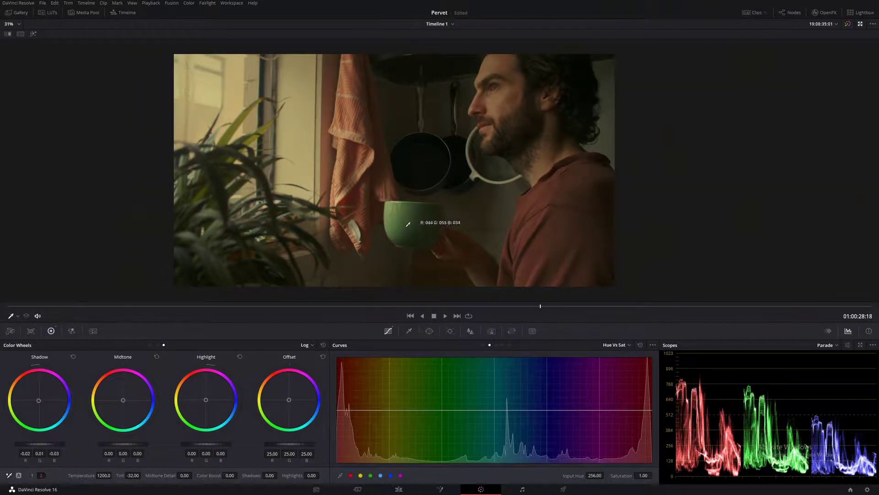
pyautogui.hotkey('ctrl', 'f')
pyautogui.hotkey('ctrl', 'd')
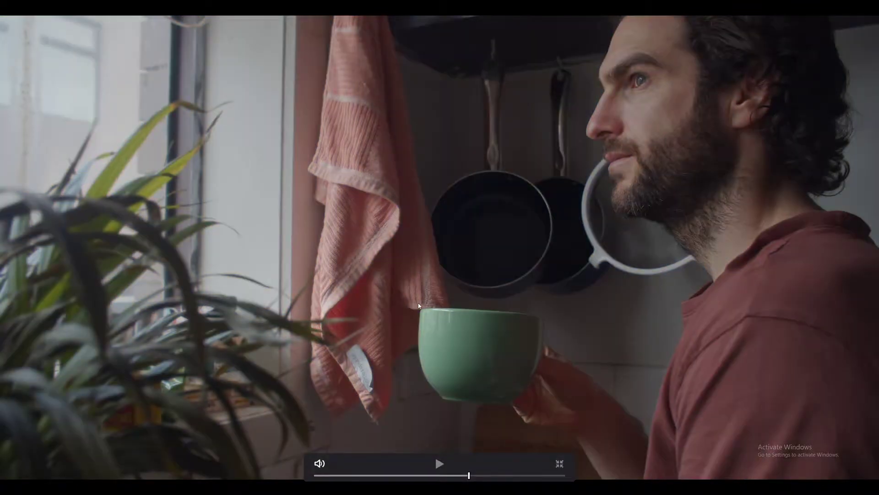
pyautogui.hotkey('shift', 'd')
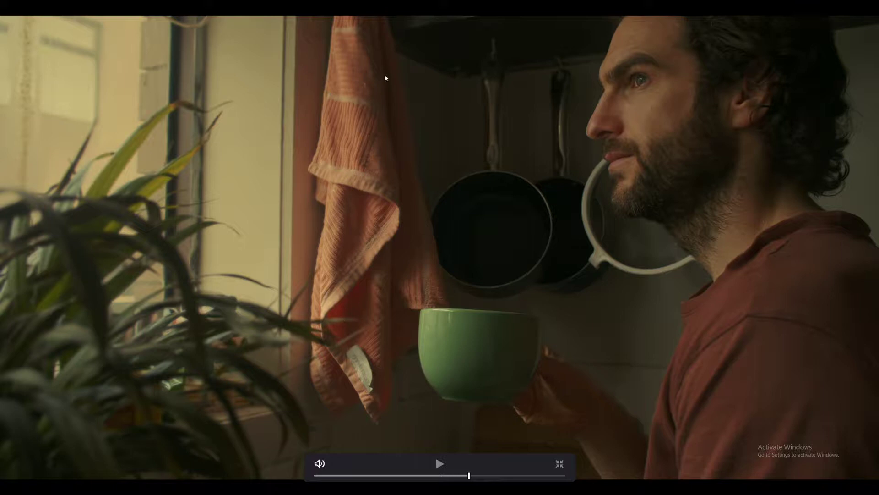
pyautogui.press('Escape')
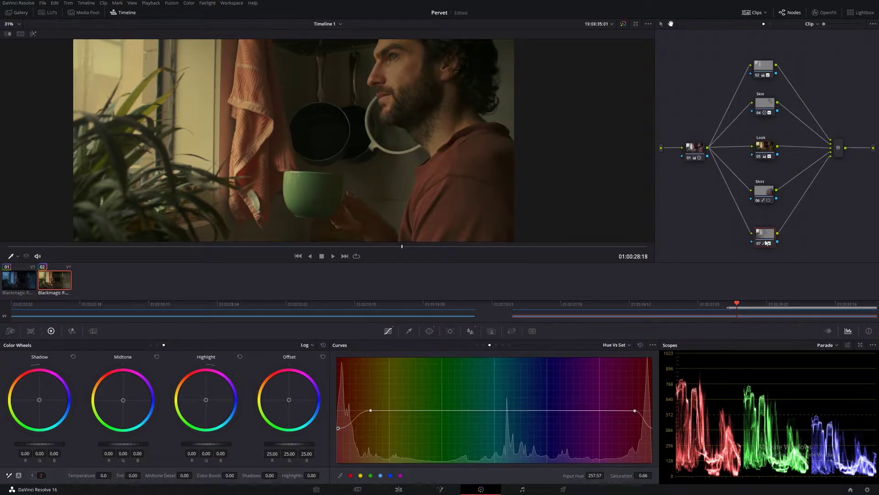
# Add a parallel node with a soft, tall elliptical Circle window over the orange towel.
pyautogui.hotkey('alt', 'p')
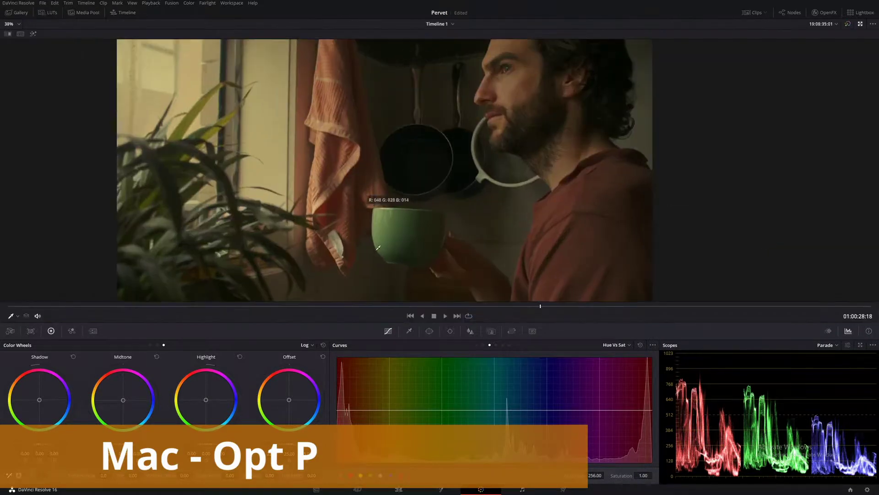
pyautogui.click(429, 330)
pyautogui.moveTo(386, 235); pyautogui.dragTo(355, 119)
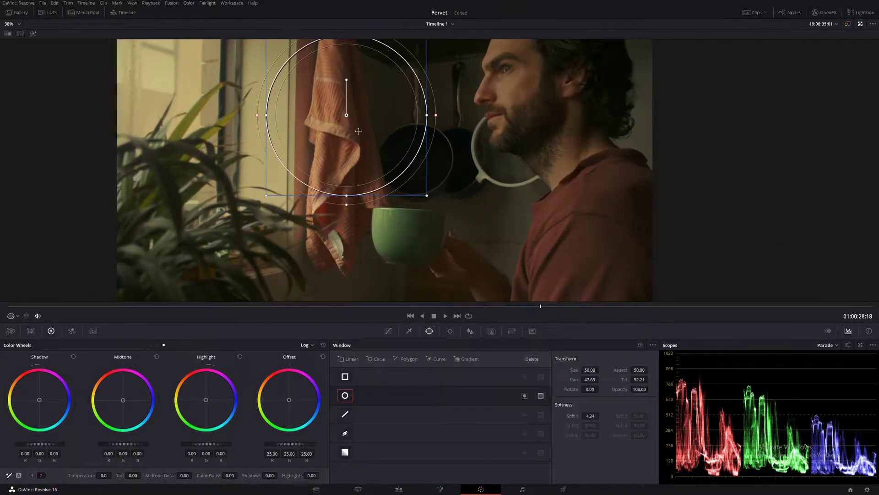
pyautogui.moveTo(347, 195); pyautogui.dragTo(346, 257)
pyautogui.moveTo(350, 215); pyautogui.dragTo(346, 234)
pyautogui.moveTo(432, 138); pyautogui.dragTo(446, 137)
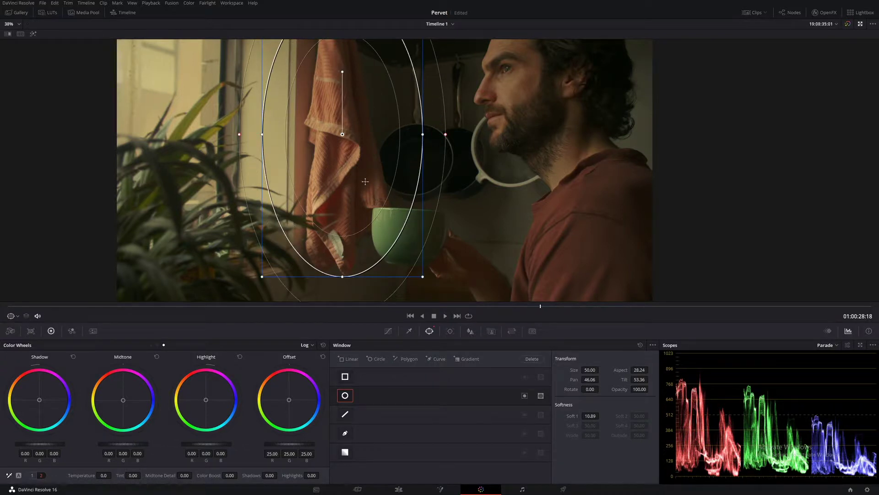
pyautogui.click(408, 331)
# Sample the towel's hue in the Hue vs Sat curve and lower its saturation.
pyautogui.click(387, 330)
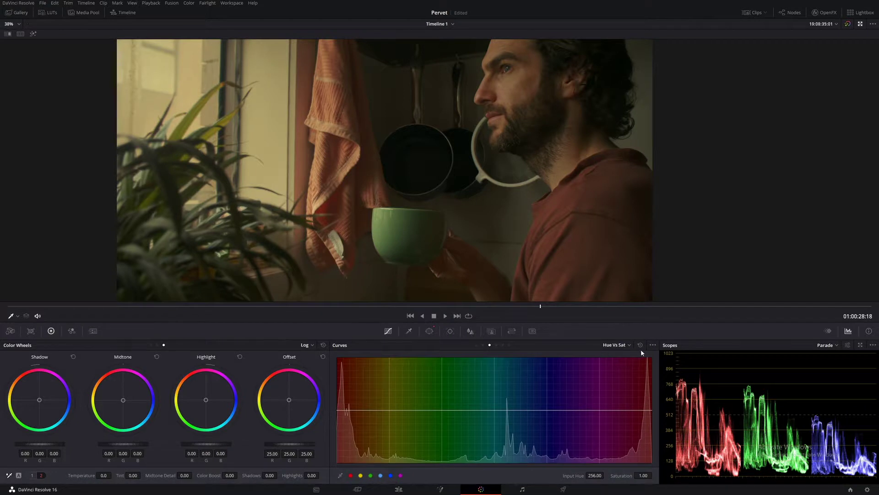
pyautogui.click(336, 112)
pyautogui.moveTo(342, 409); pyautogui.dragTo(341, 419)
pyautogui.click(364, 410)
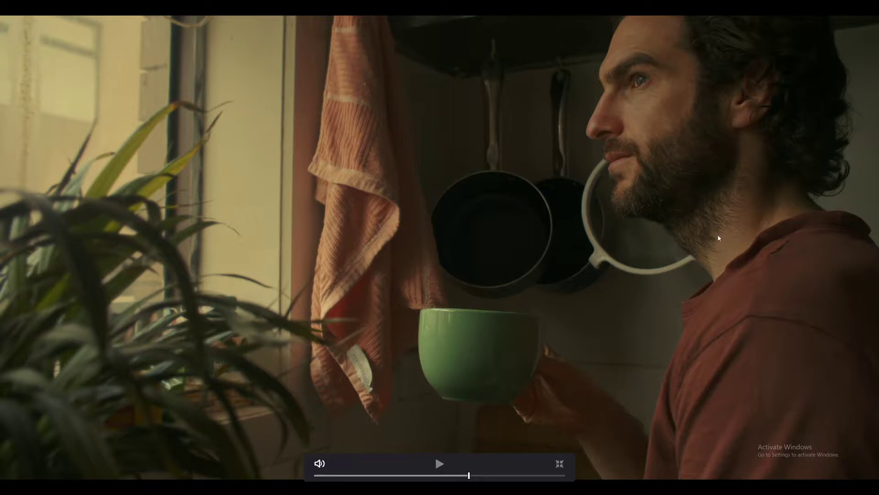
# Nudge Offset slightly toward green (24.25, 25.28, 24.05) and review the finished grade full screen.
pyautogui.hotkey('ctrl', 'f')
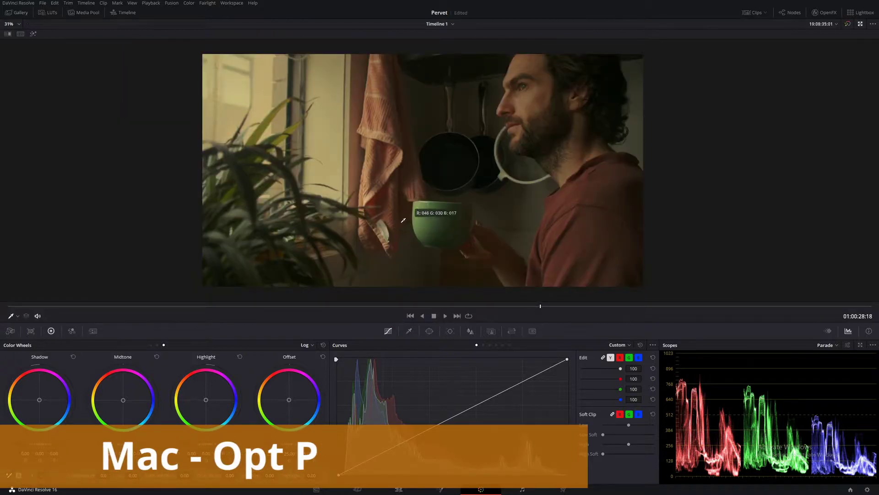
pyautogui.moveTo(289, 400); pyautogui.dragTo(288, 400)
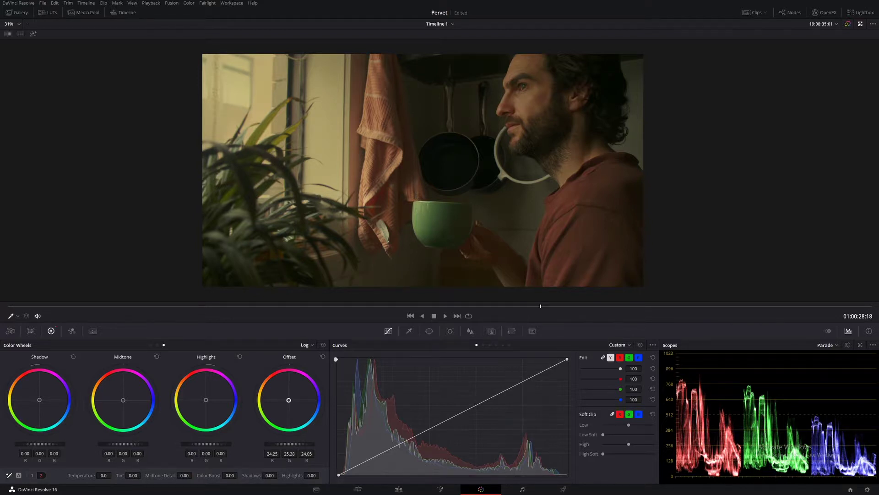
pyautogui.hotkey('ctrl', 'f')
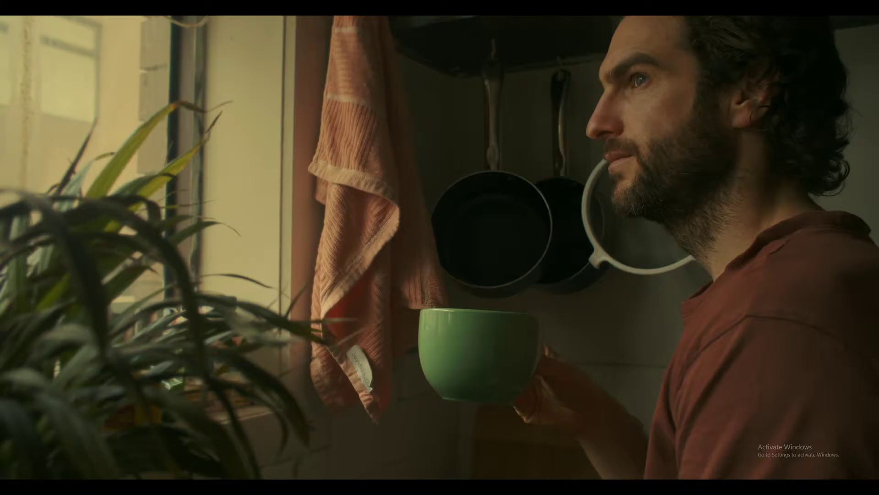
pyautogui.moveTo(700, 122)
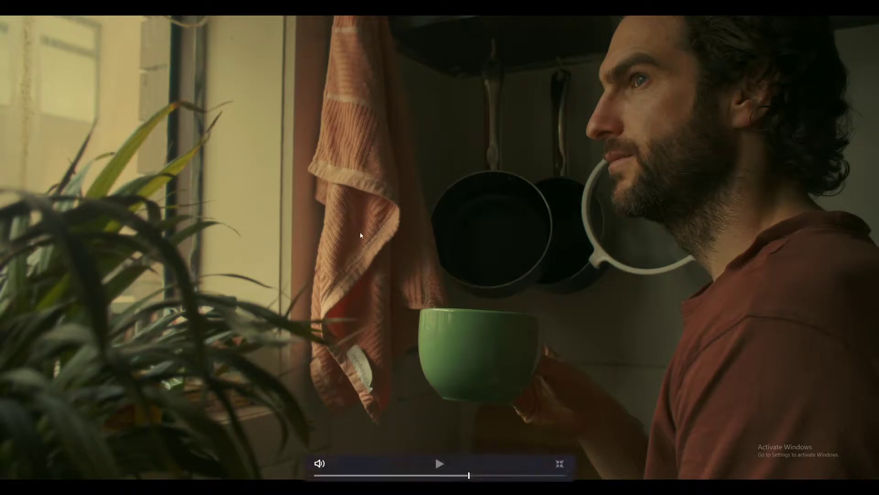